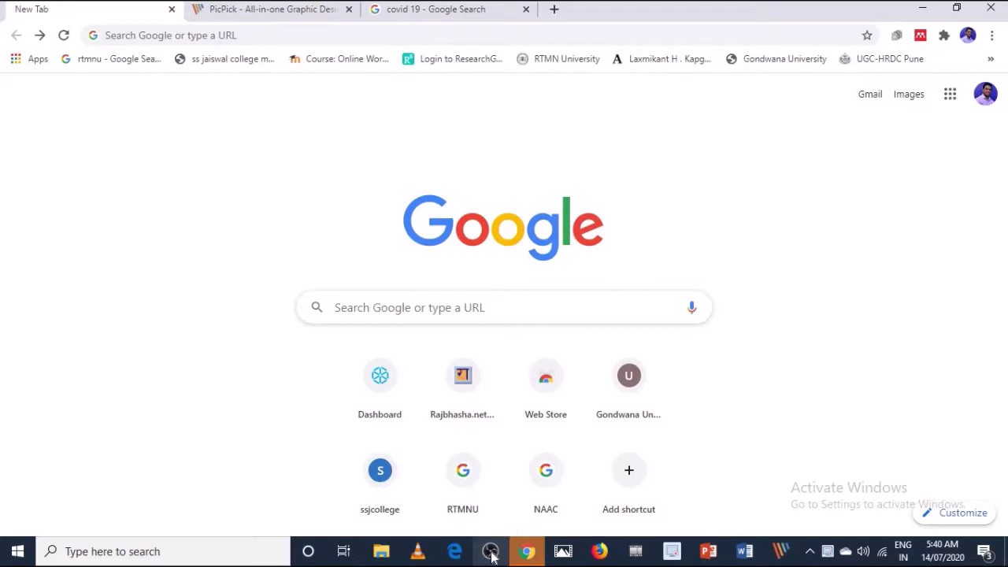
- Enter 'Picpick' as a Google web search
left_click(367, 306)
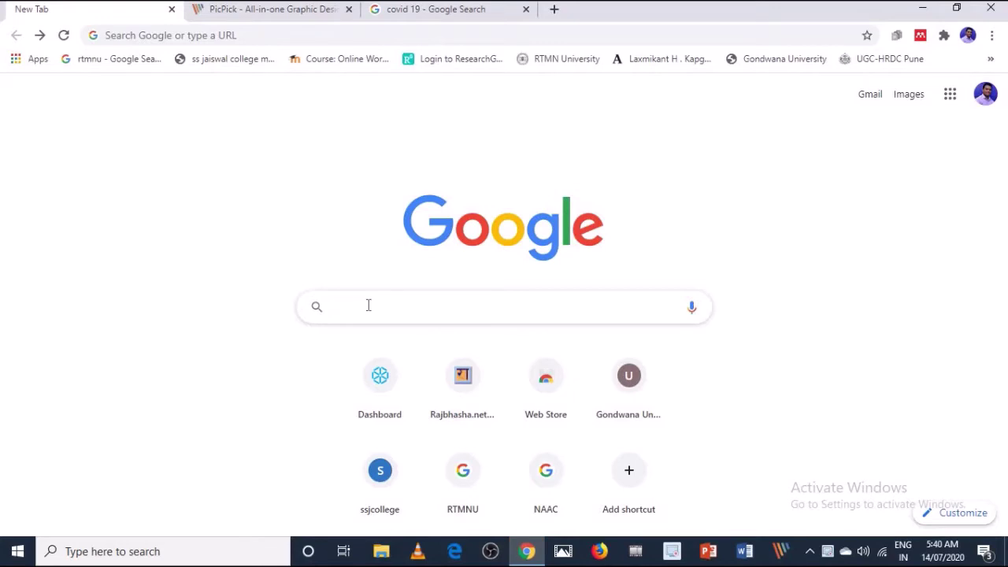
type("Picp")
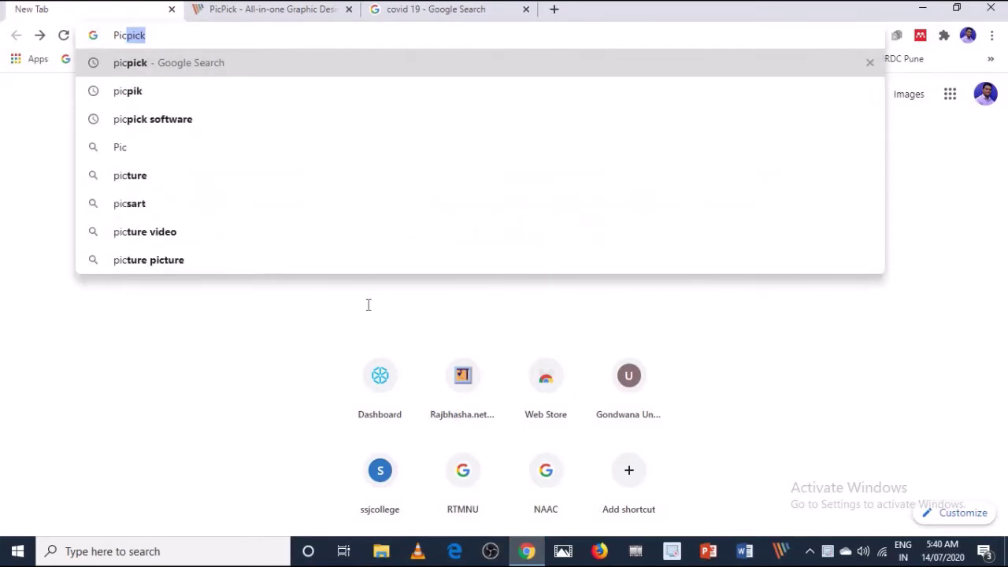
type("ick&rlz=1C1CHBD_enIN904IN904&oq=")
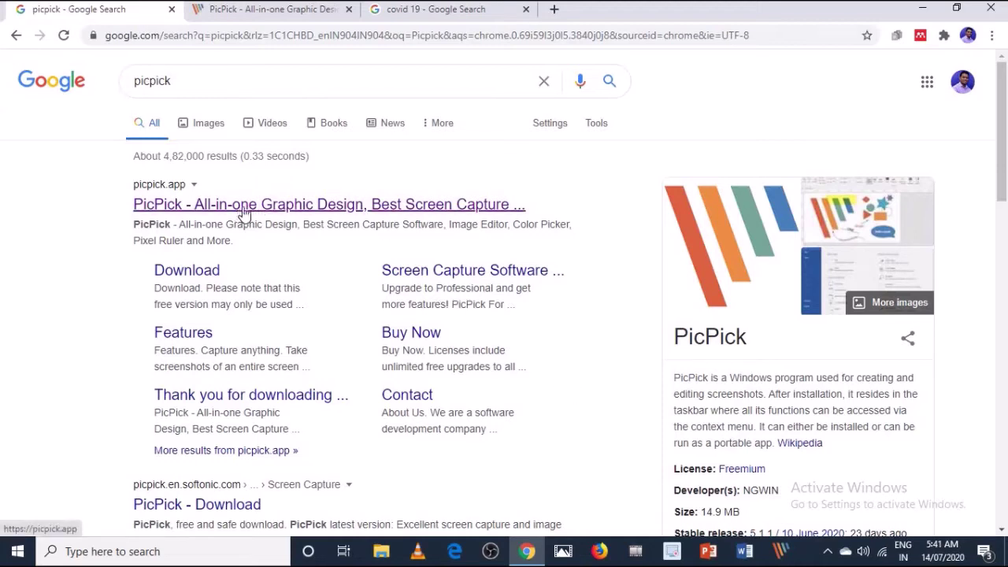
- Switch to the PicPick website and browse its Features page, then its Home page
left_click(267, 9)
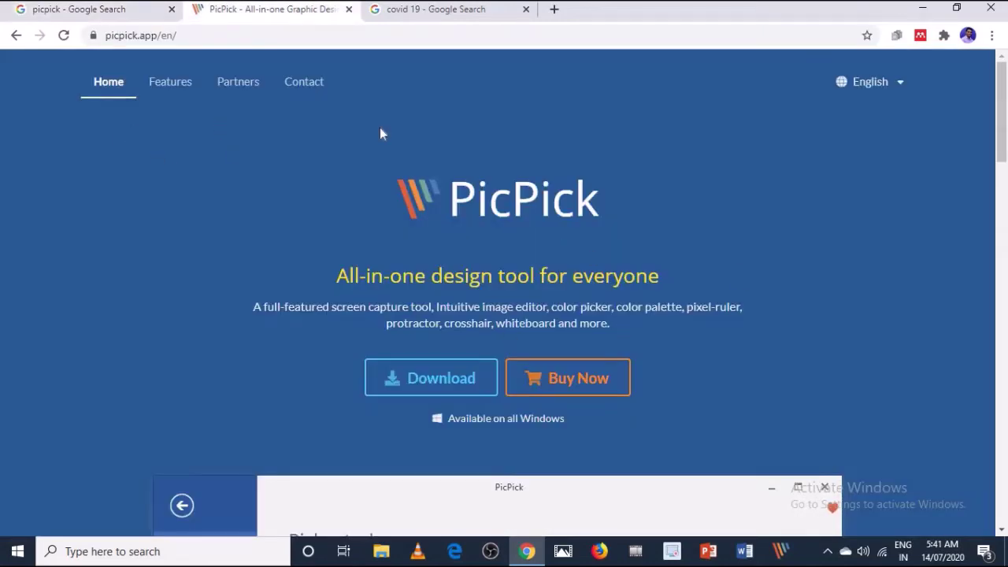
scroll(319, 137, "down", 13)
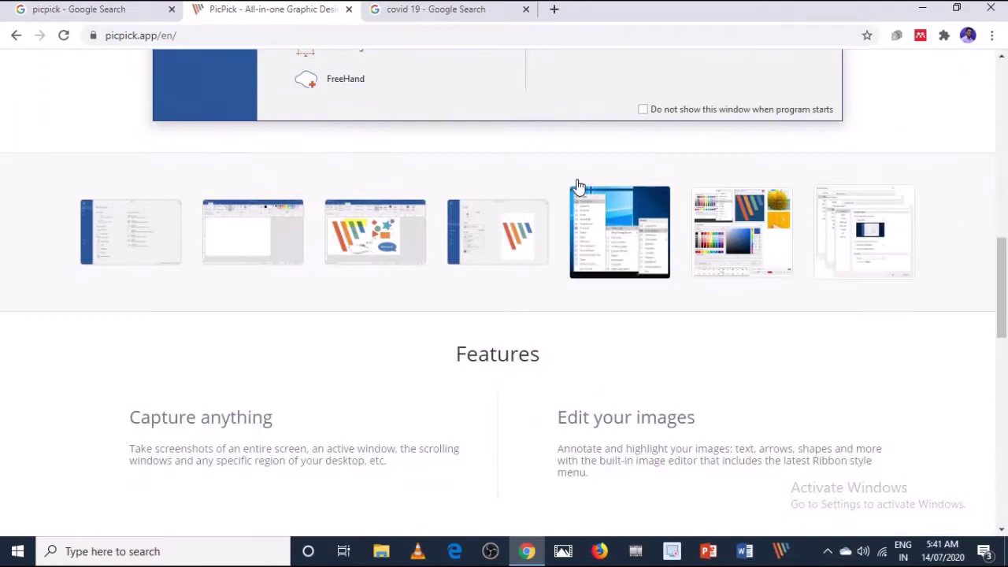
scroll(577, 185, "down", 4)
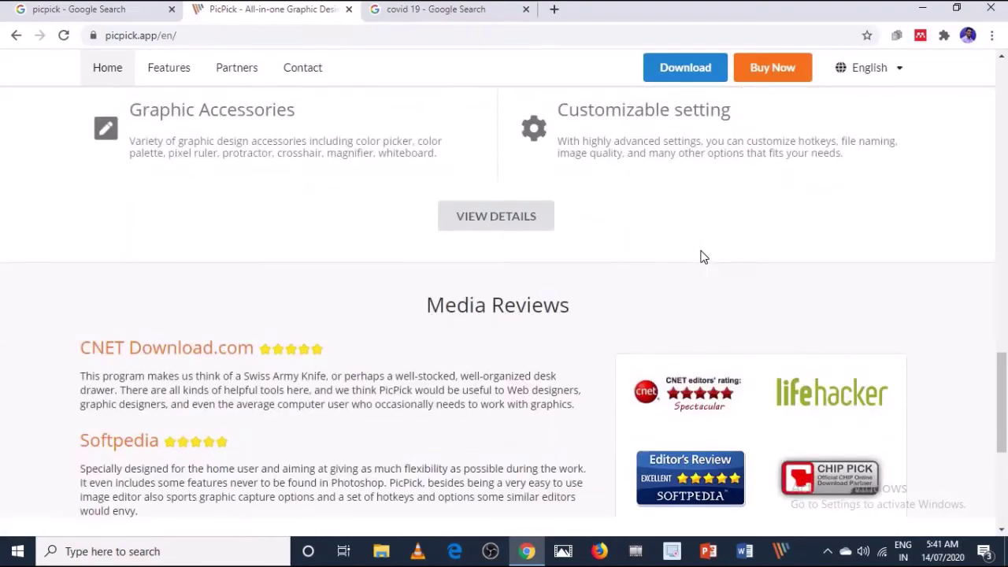
scroll(703, 257, "up", 18)
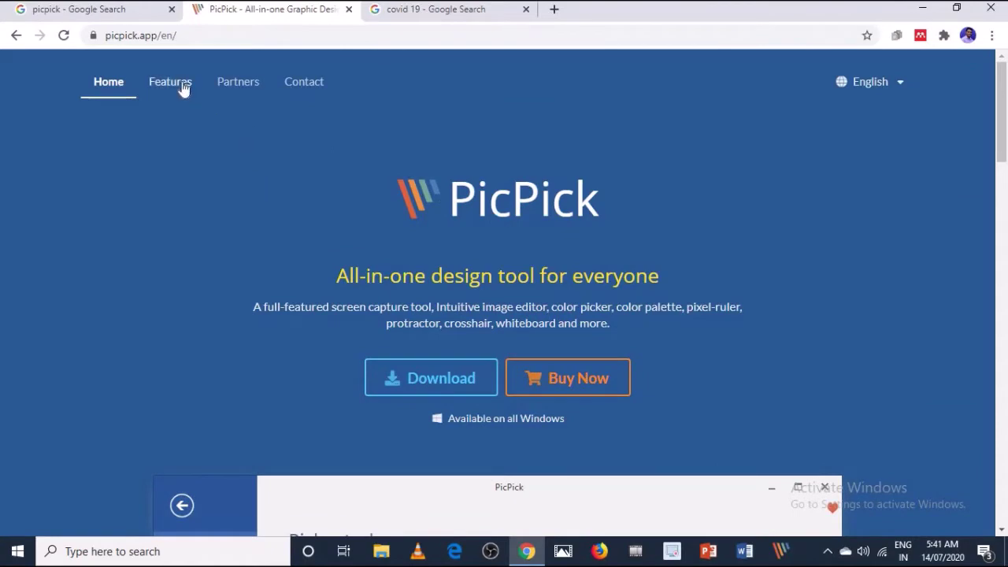
left_click(181, 89)
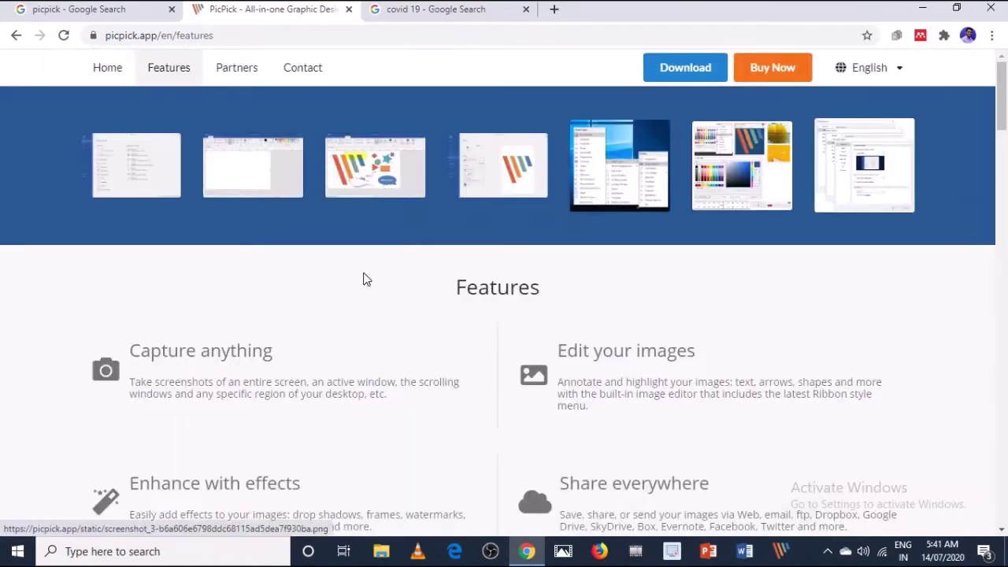
scroll(368, 292, "up", 3)
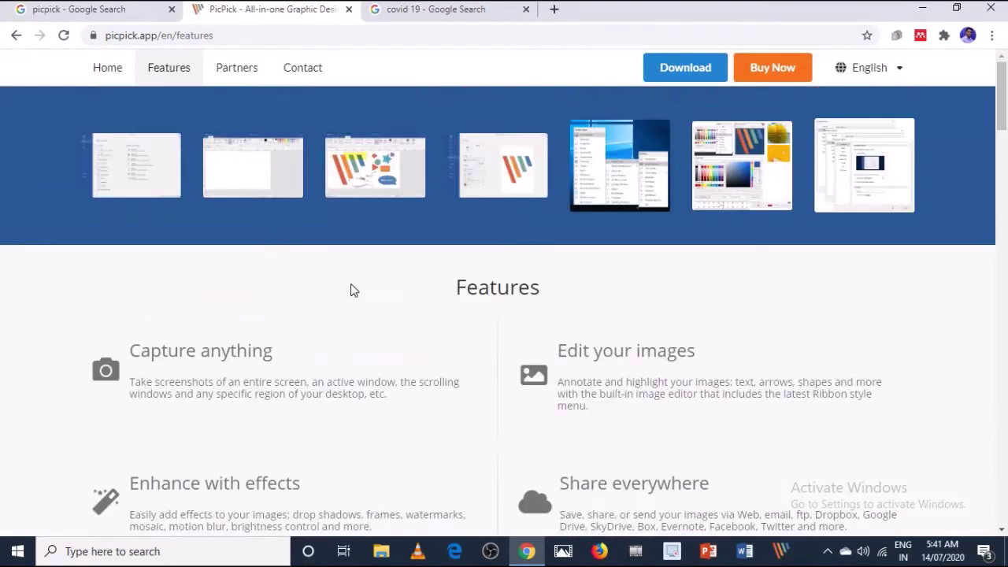
left_click(107, 69)
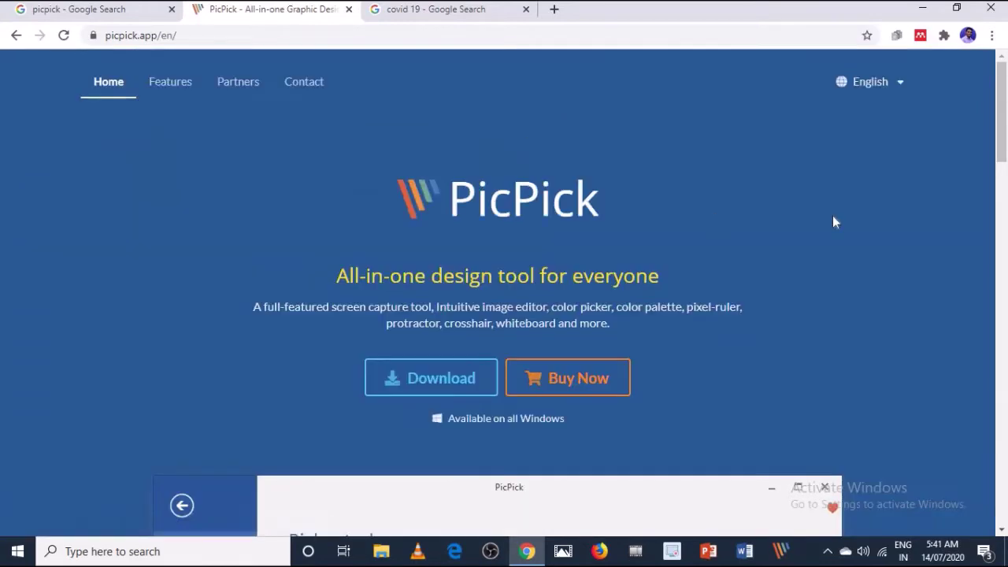
scroll(661, 258, "down", 1)
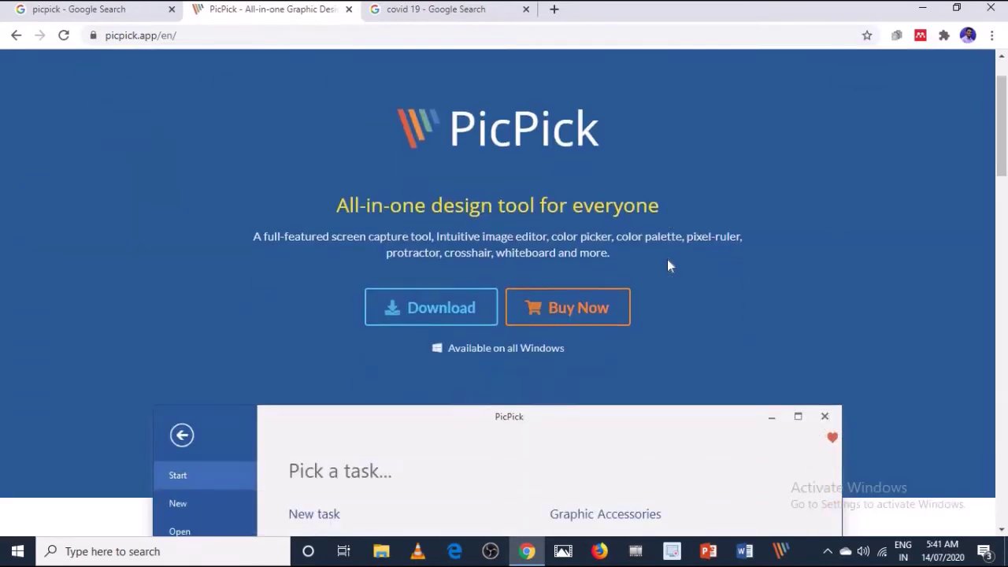
- Open the PicPick download page and review the FREE and $29.99 USD plans
left_click(443, 307)
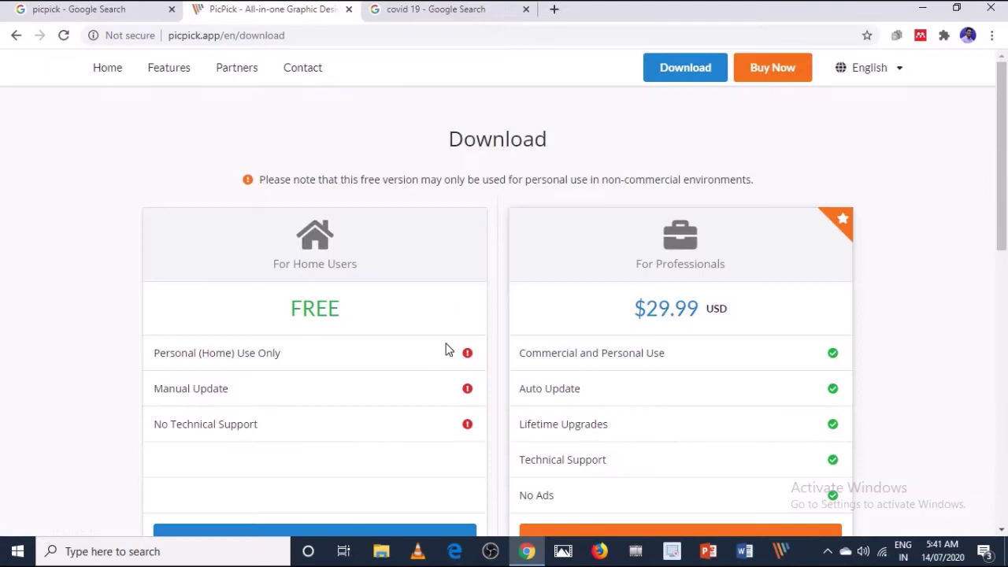
scroll(448, 338, "down", 1)
scroll(448, 339, "down", 1)
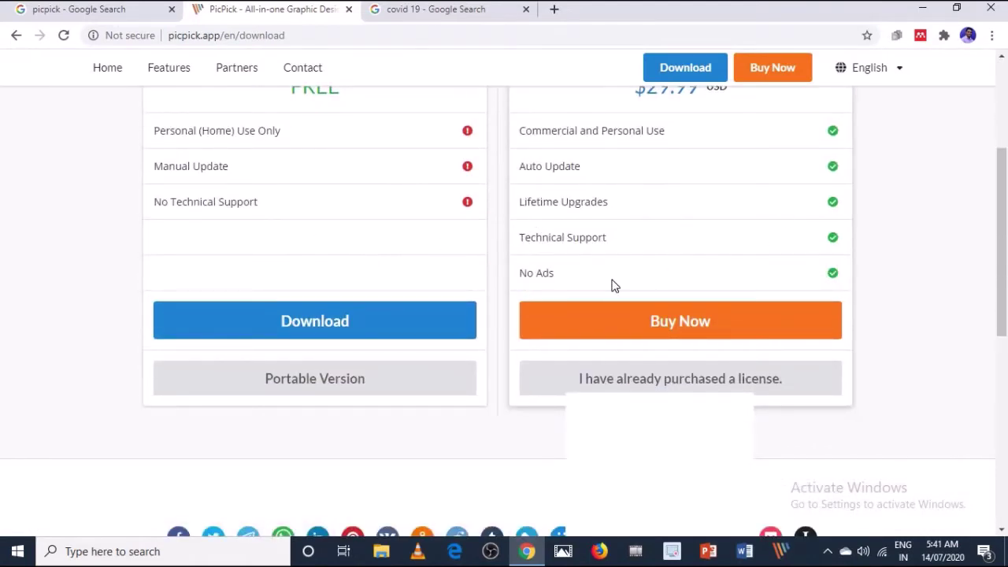
scroll(614, 285, "up", 1)
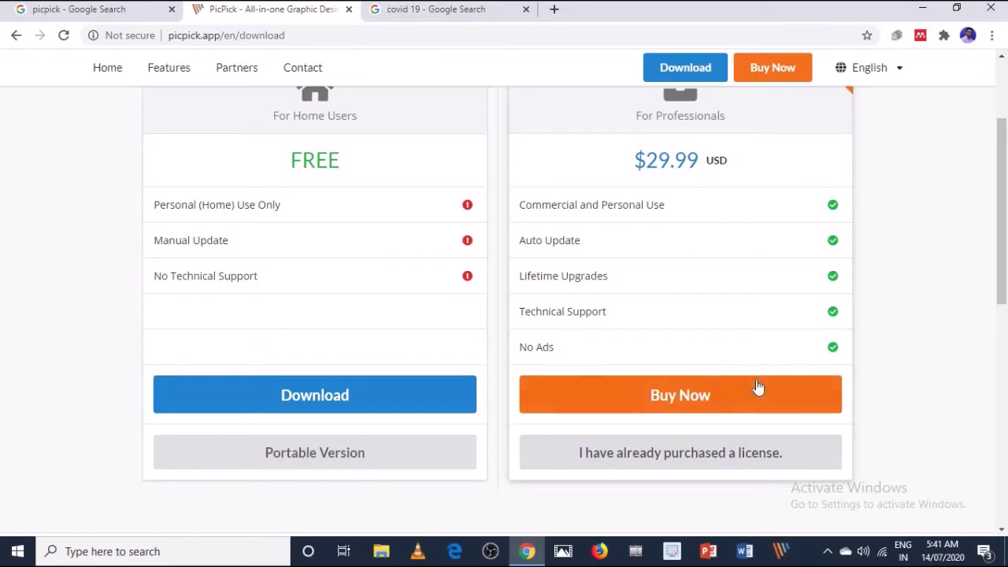
scroll(778, 369, "up", 2)
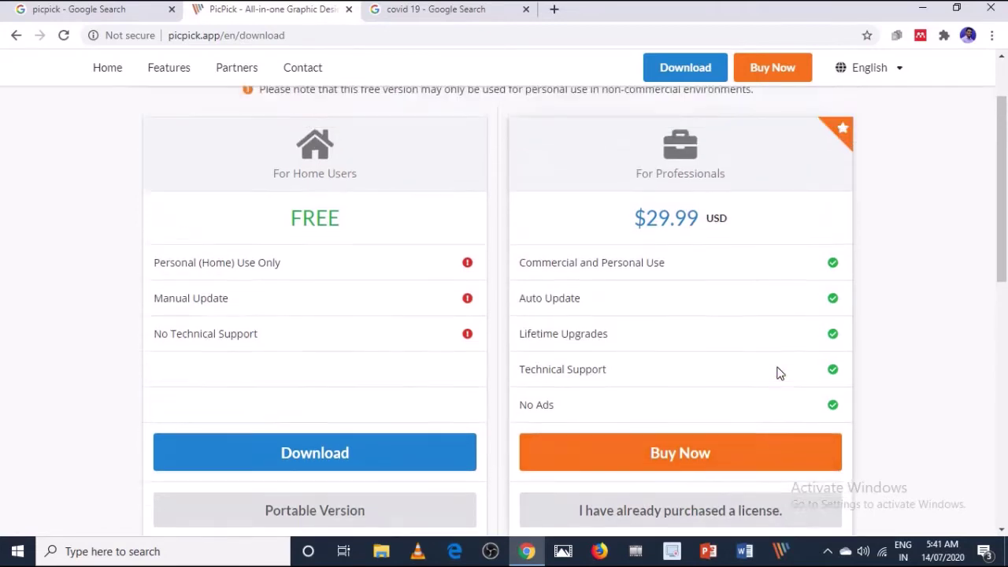
scroll(784, 364, "up", 1)
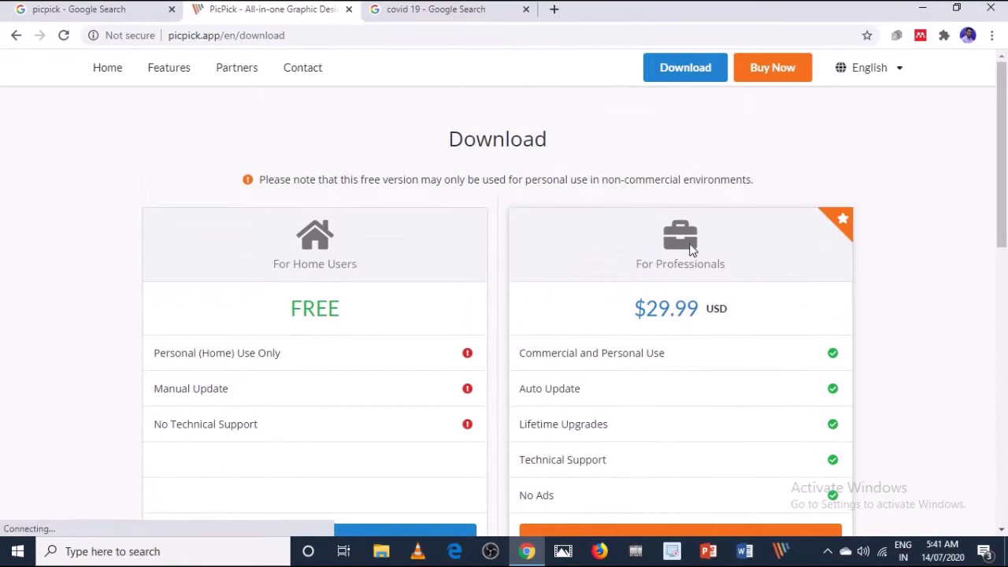
left_click(684, 69)
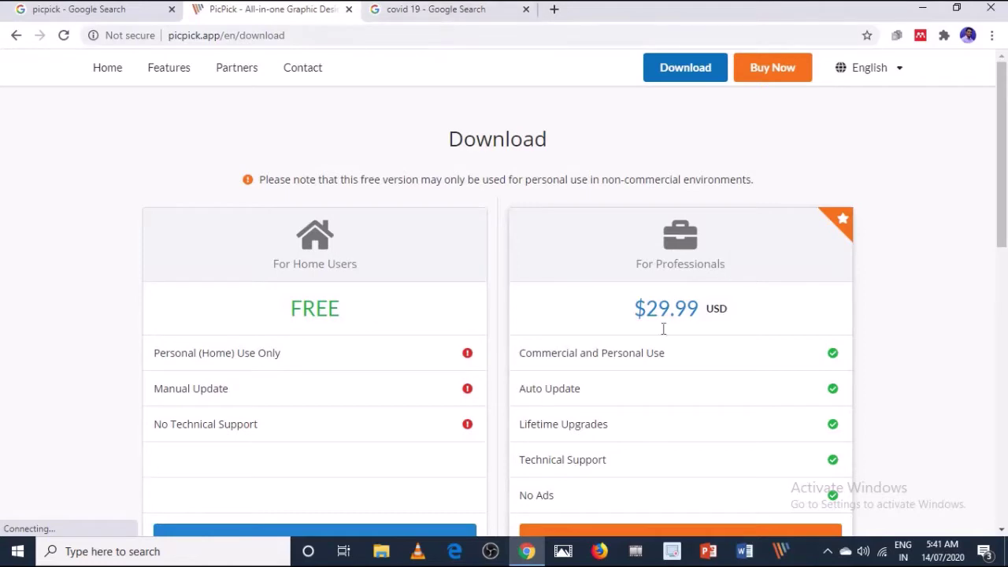
scroll(564, 359, "down", 4)
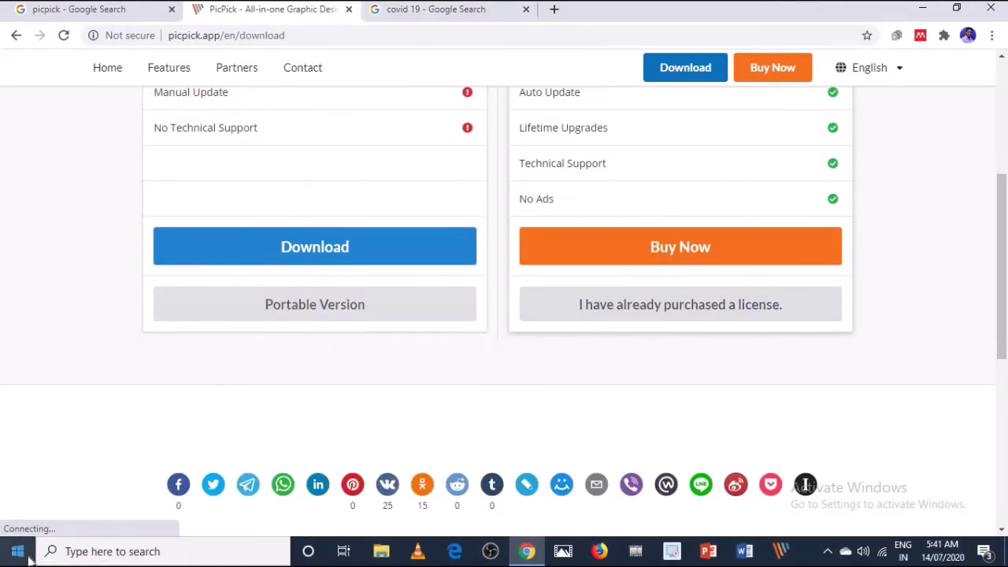
left_click(17, 551)
scroll(132, 441, "down", 15)
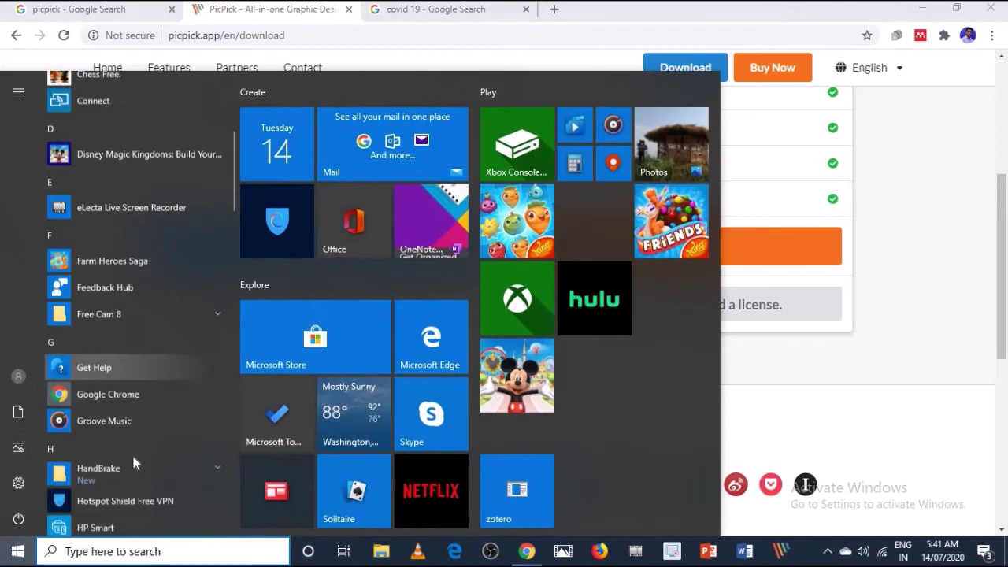
scroll(137, 466, "down", 10)
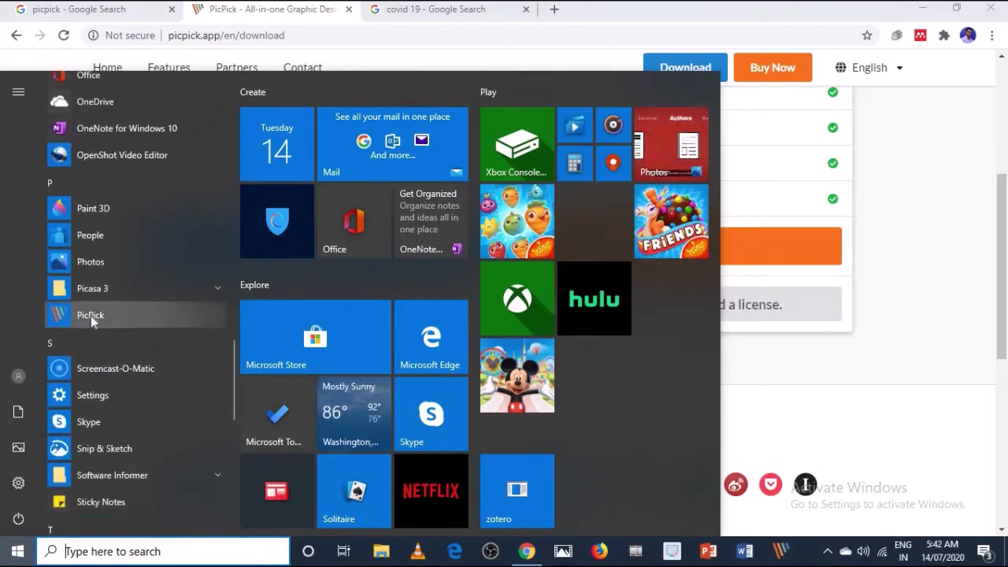
left_click(85, 314)
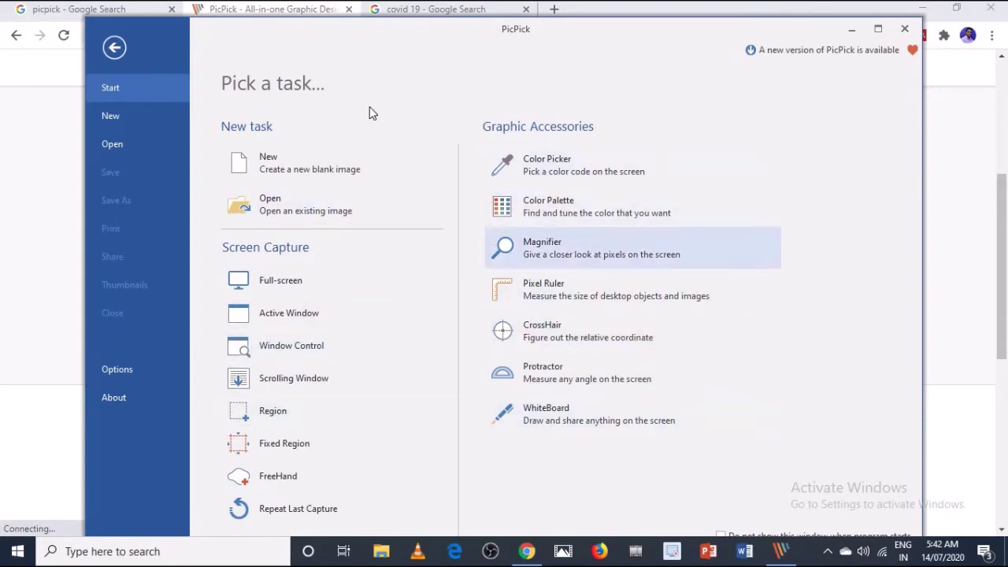
left_click(905, 30)
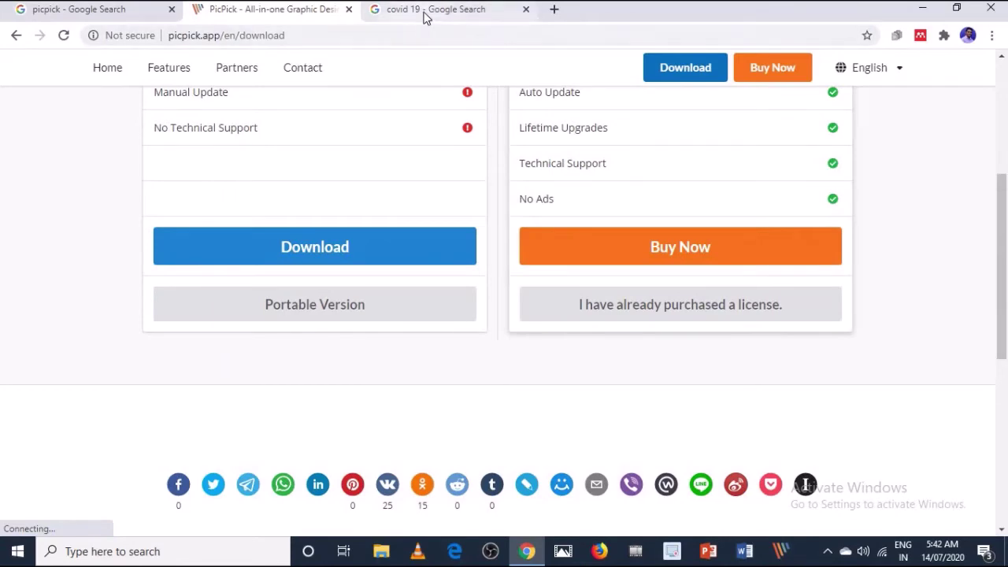
- Show the FDA coronavirus image from the covid 19 results in the preview panel
left_click(424, 17)
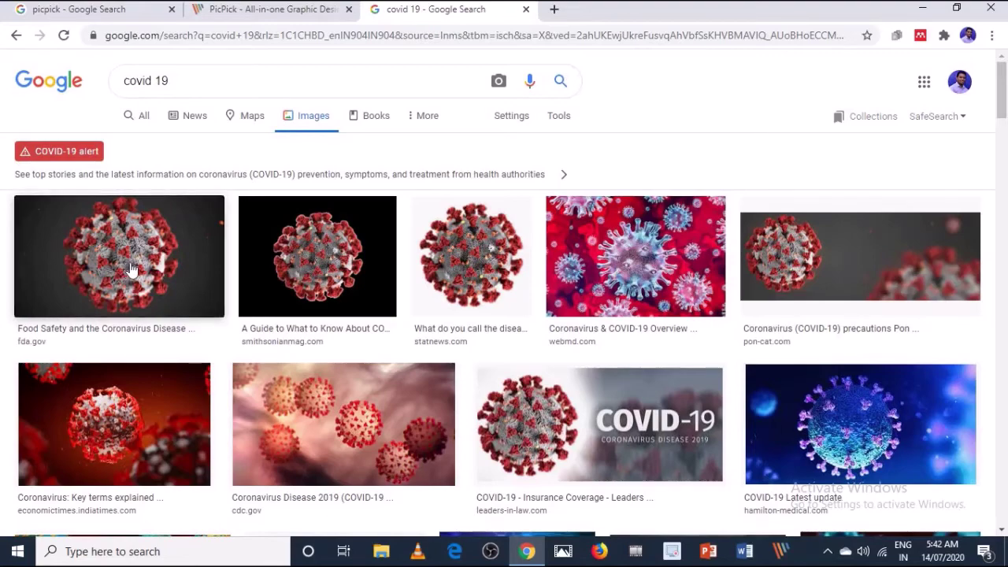
left_click(174, 282)
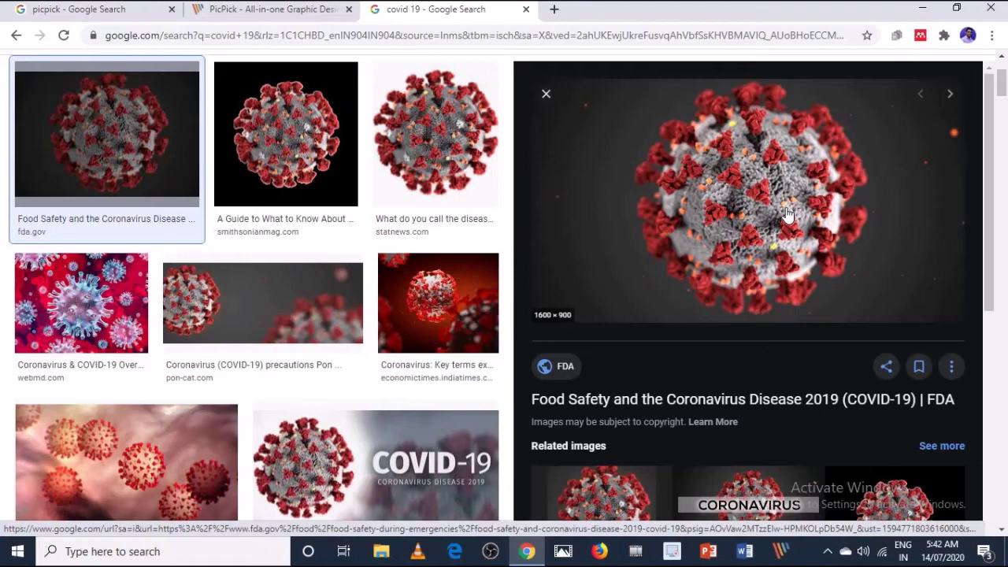
- Capture the covid 19 image results into PicPick as Image 7 and trim its top and left
key("Print")
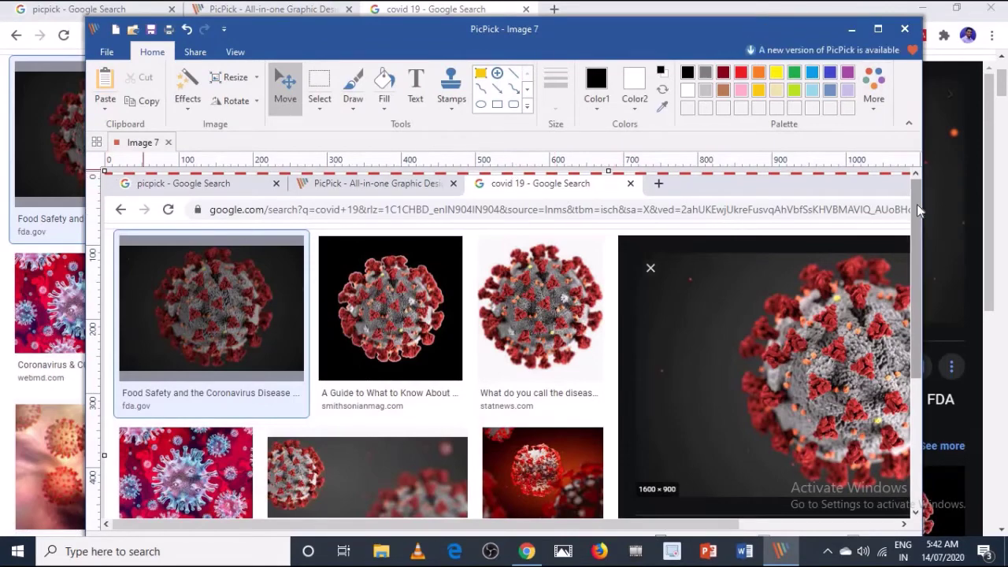
left_click_drag(915, 218, 919, 329)
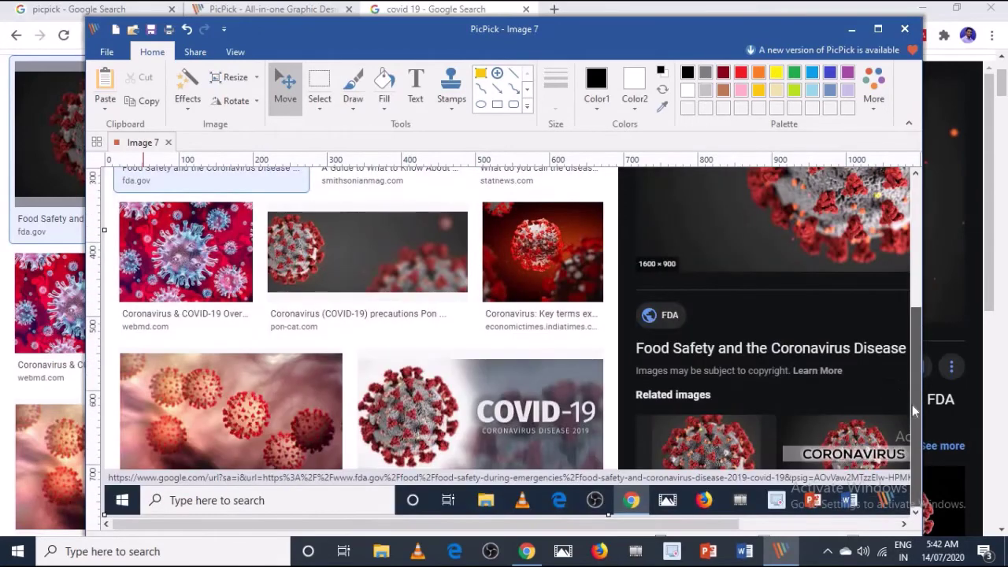
left_click_drag(913, 411, 915, 281)
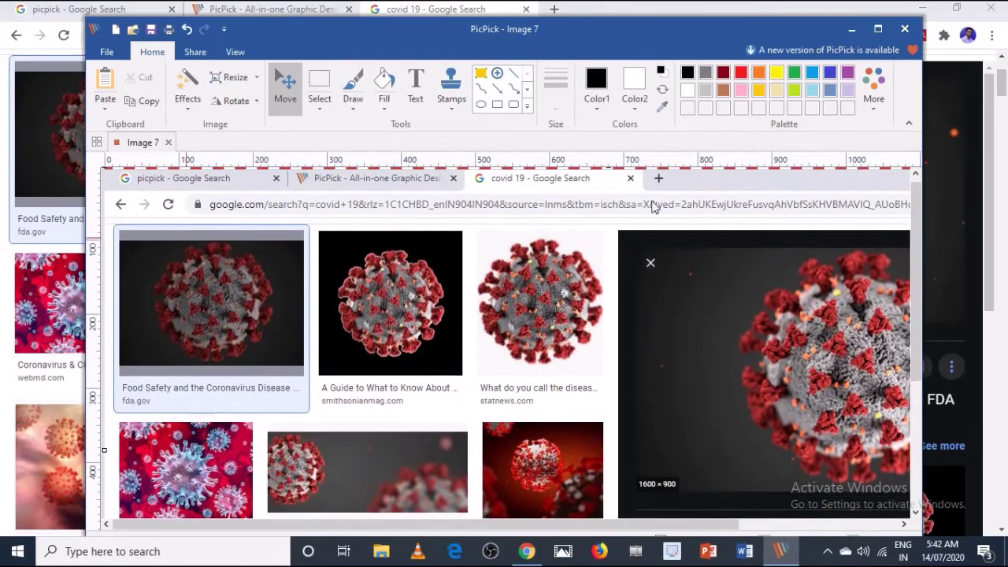
left_click_drag(919, 245, 920, 229)
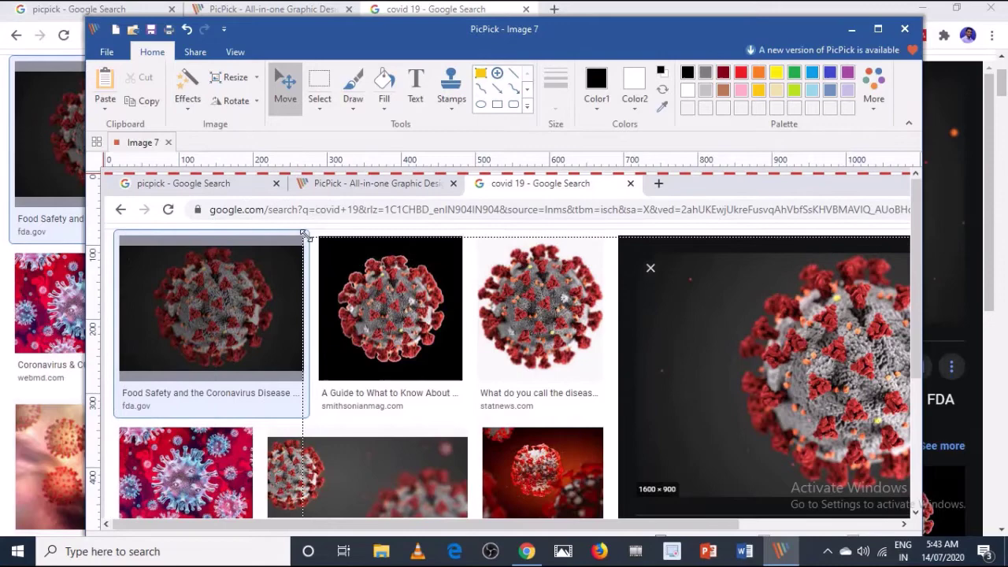
left_click_drag(304, 234, 319, 236)
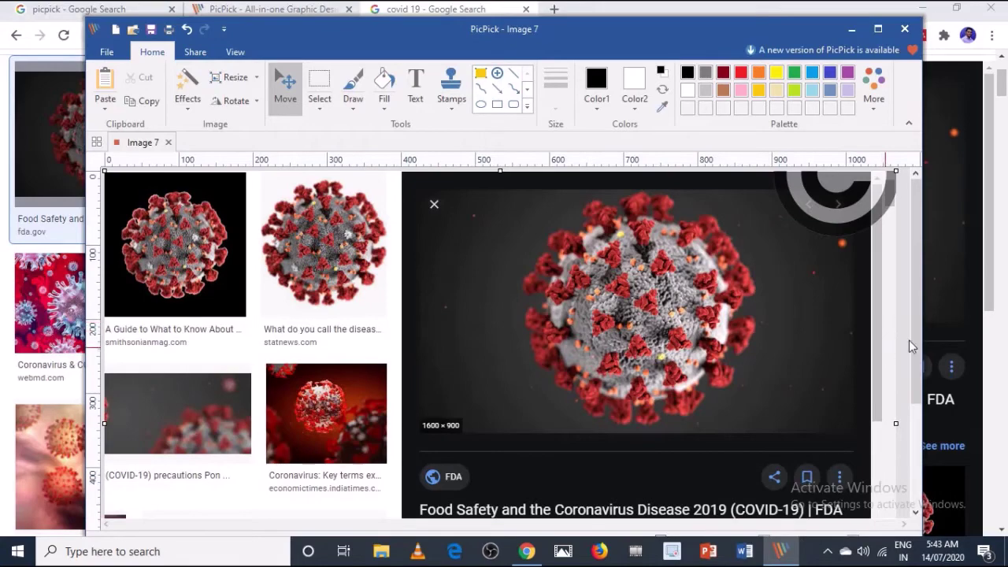
scroll(915, 330, "down", 3)
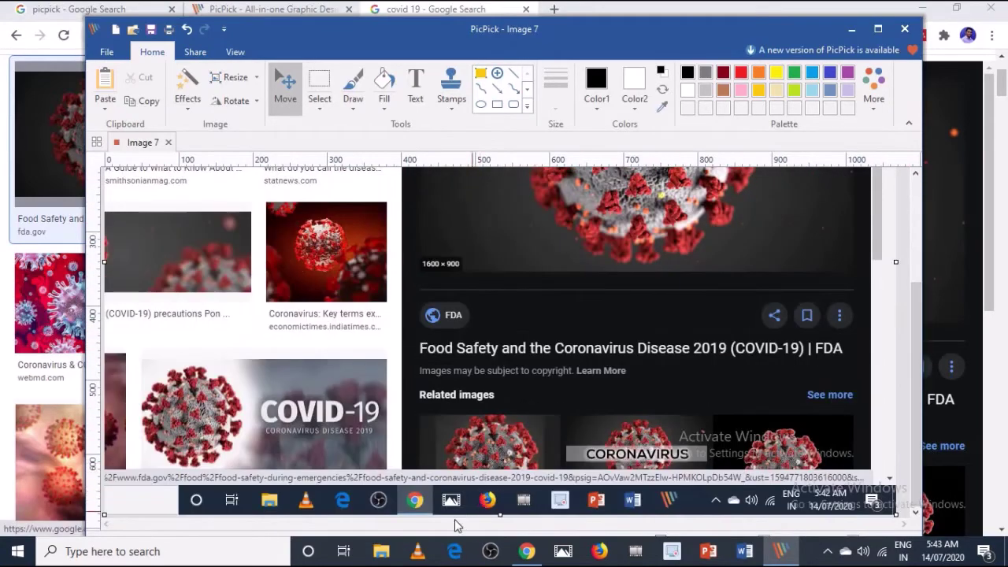
- Crop Image 7 down to just the single virus picture on black
left_click_drag(500, 513, 477, 178)
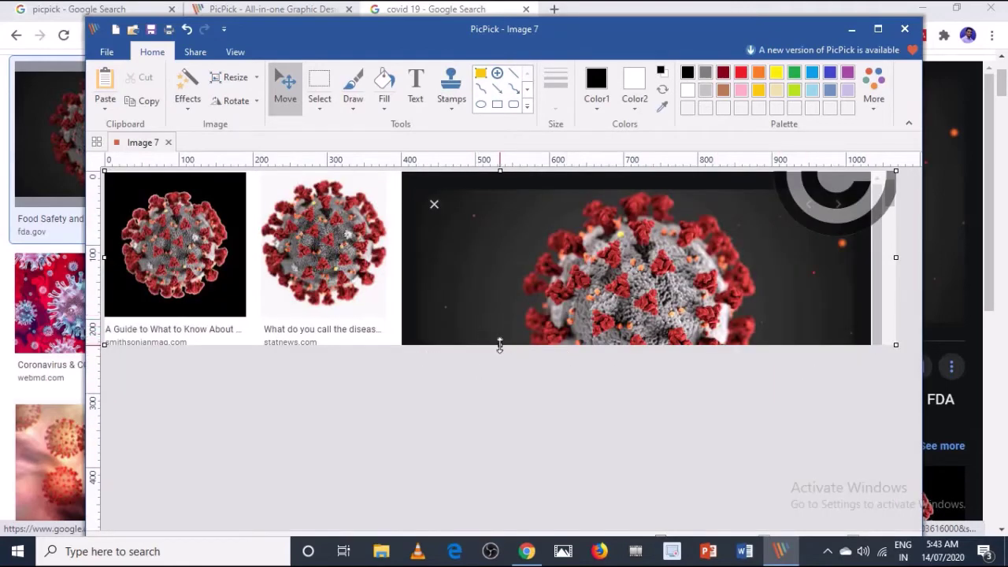
left_click_drag(499, 344, 504, 316)
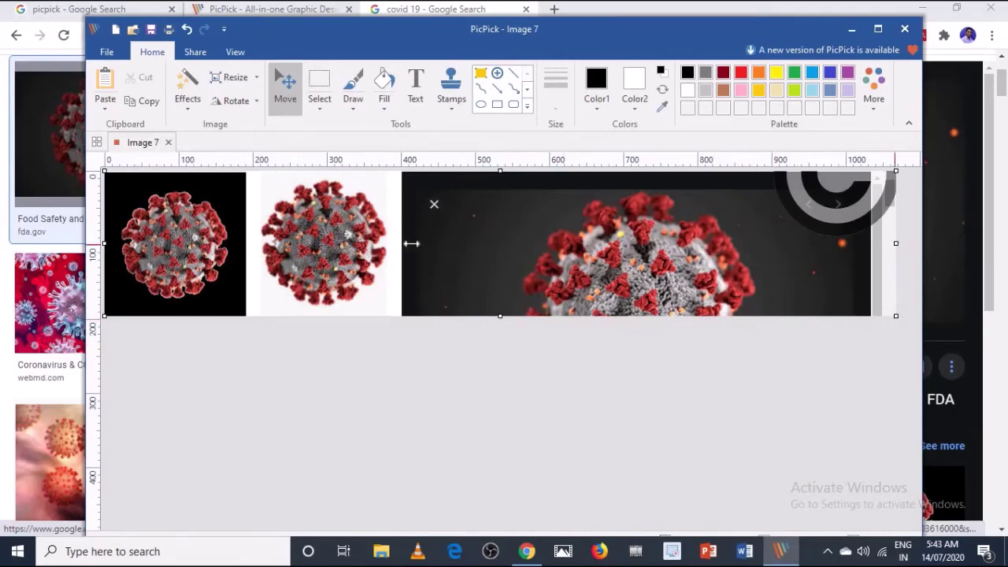
left_click_drag(304, 234, 246, 243)
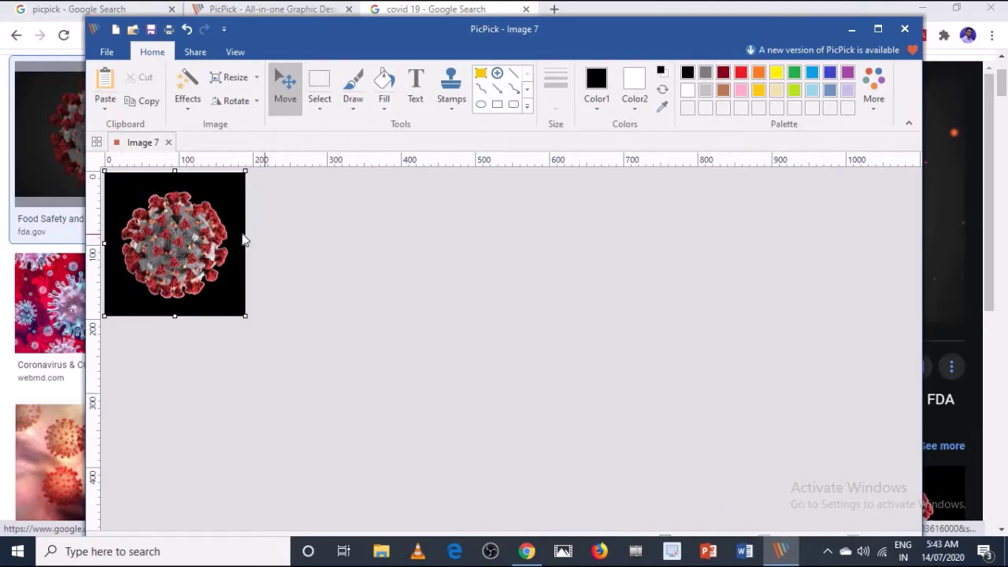
- Resize the image to 150 × 190 px without keeping the aspect ratio
left_click(254, 79)
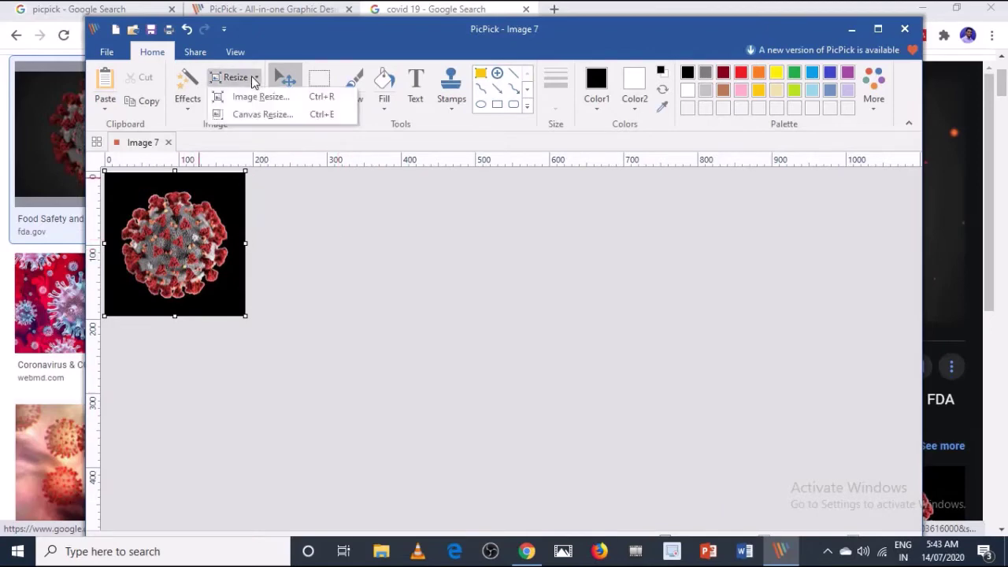
left_click(306, 99)
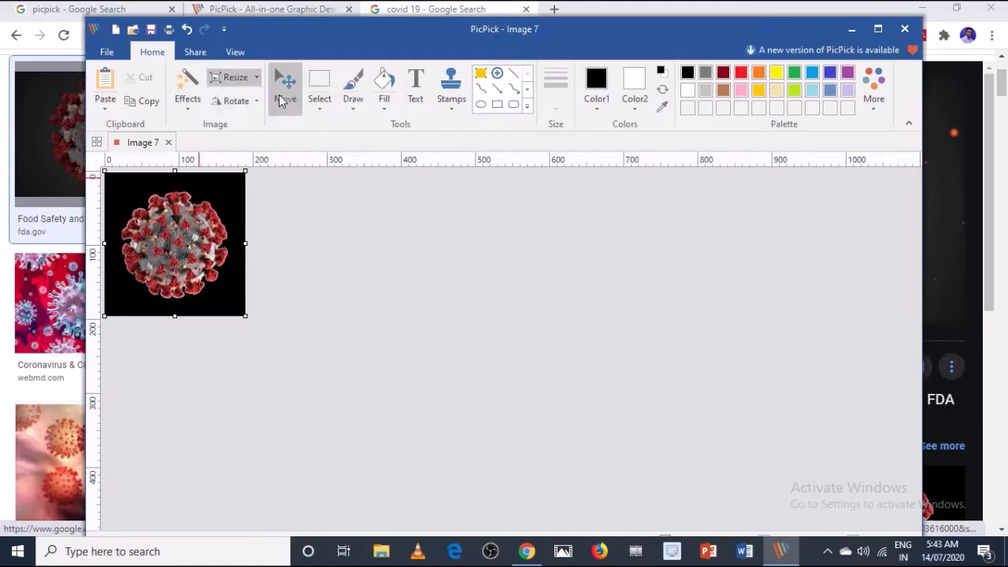
left_click(479, 232)
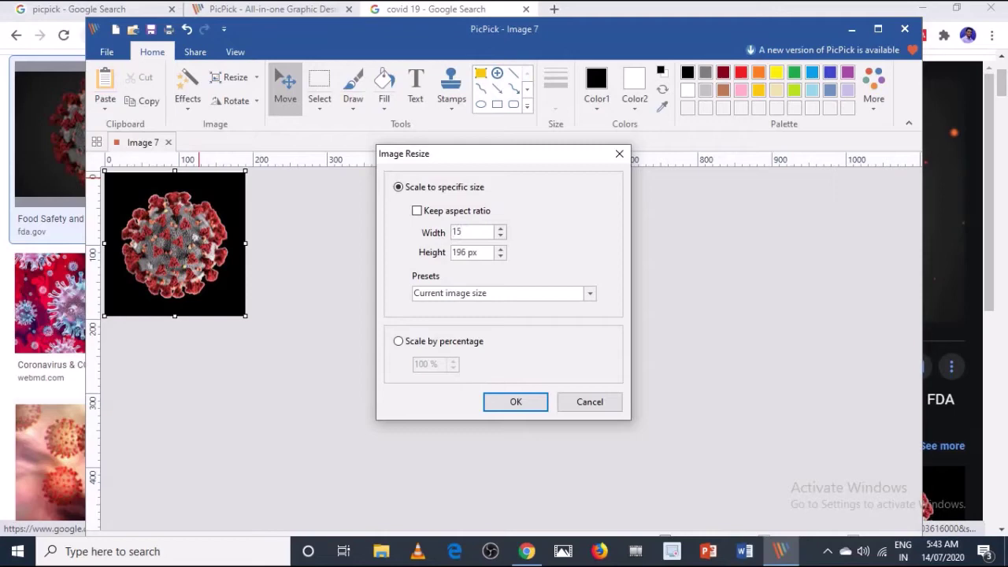
left_click(467, 252)
left_click(506, 405)
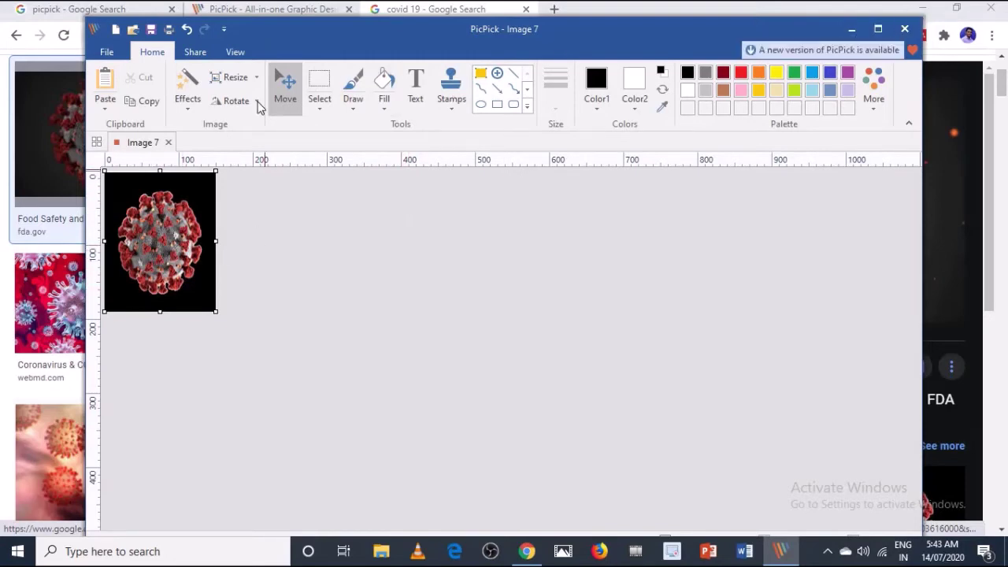
left_click(107, 53)
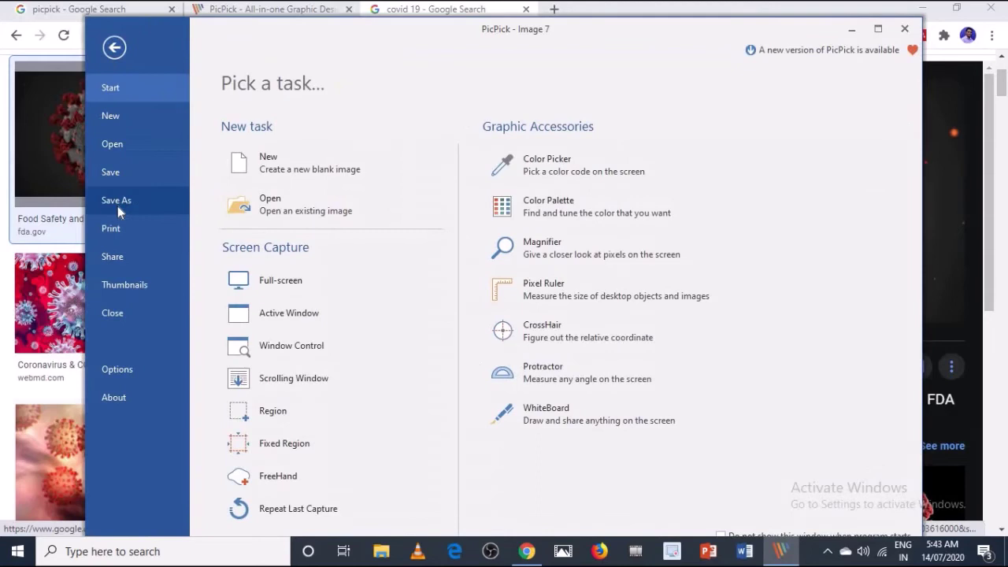
left_click(130, 203)
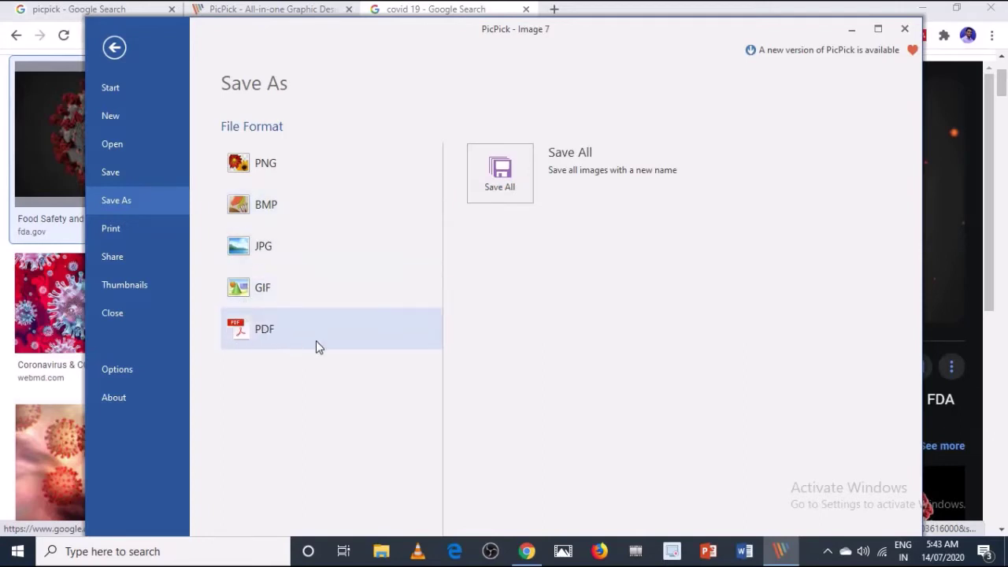
left_click(905, 30)
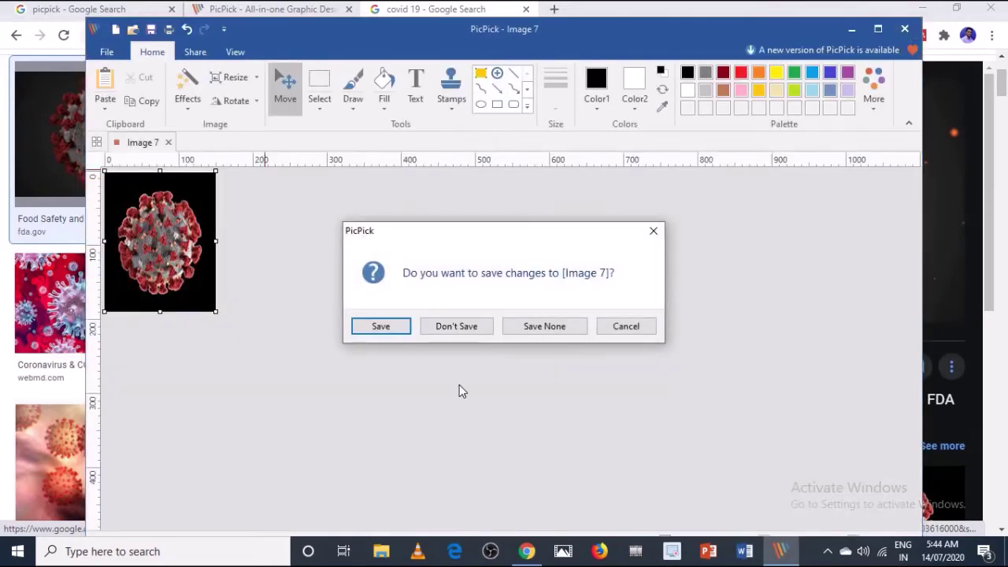
left_click(486, 325)
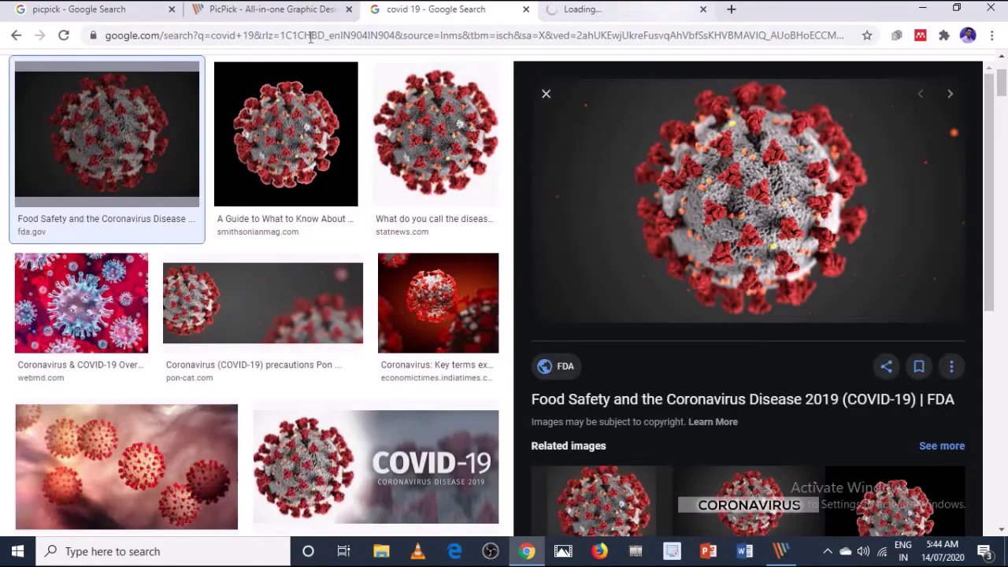
- Leave the image preview, show picpick.app's home page in the PicPick tab, and capture the screen
left_click(17, 36)
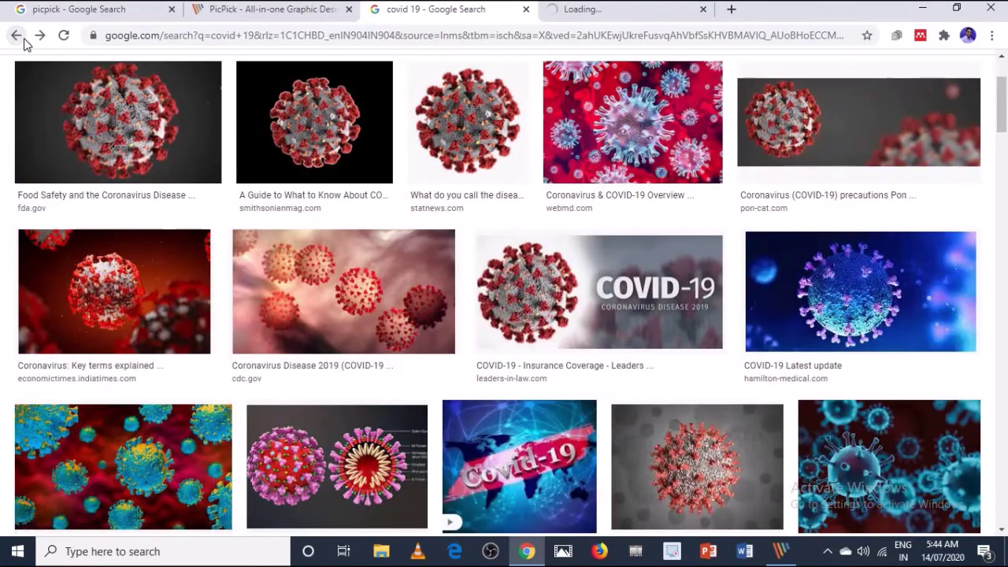
left_click(17, 36)
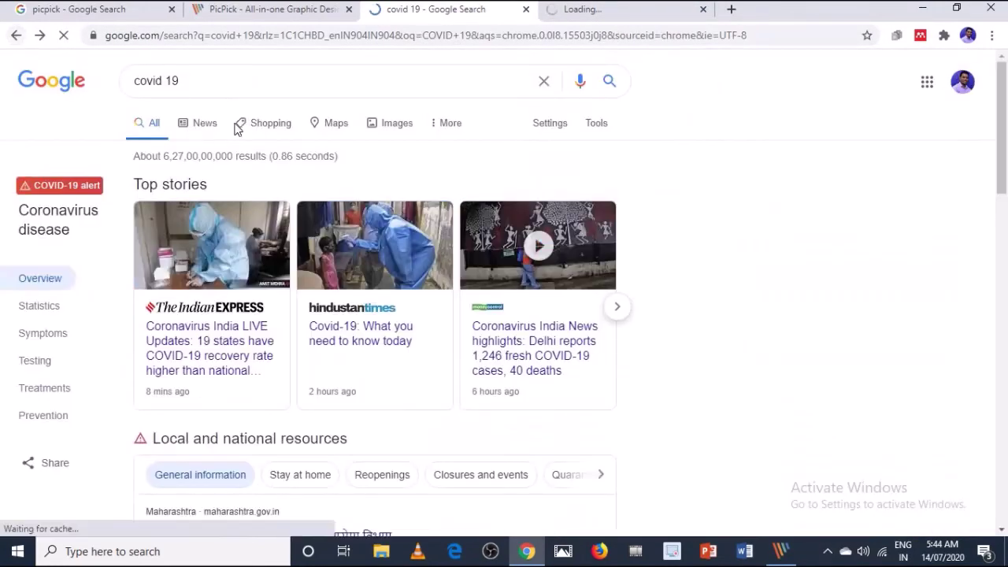
left_click(236, 9)
scroll(355, 256, "up", 5)
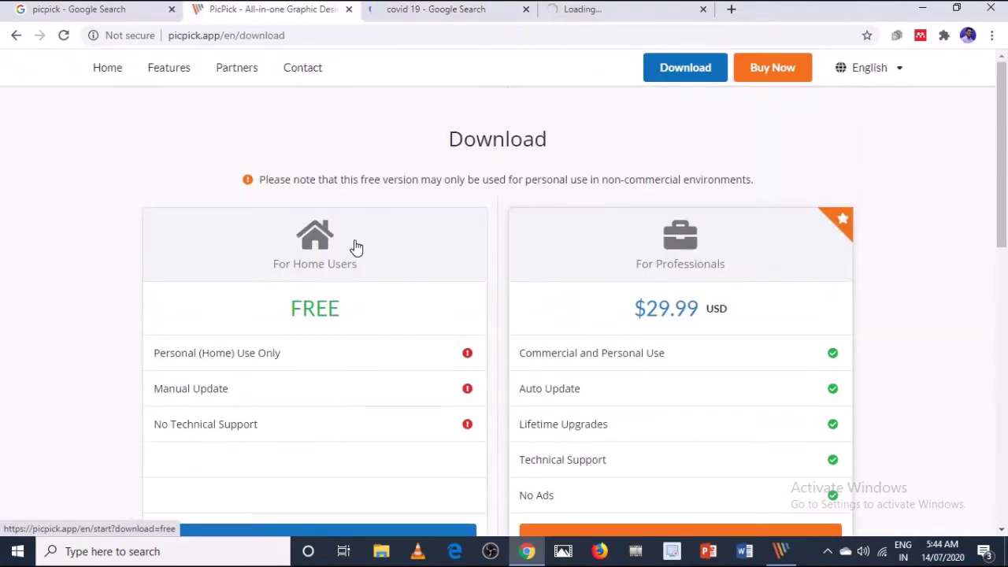
left_click(118, 69)
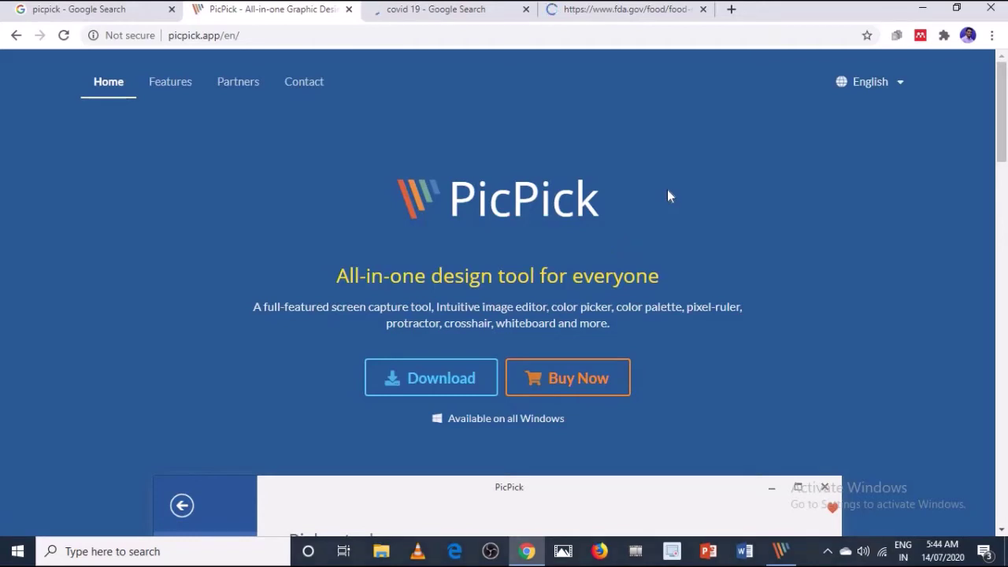
key("Print")
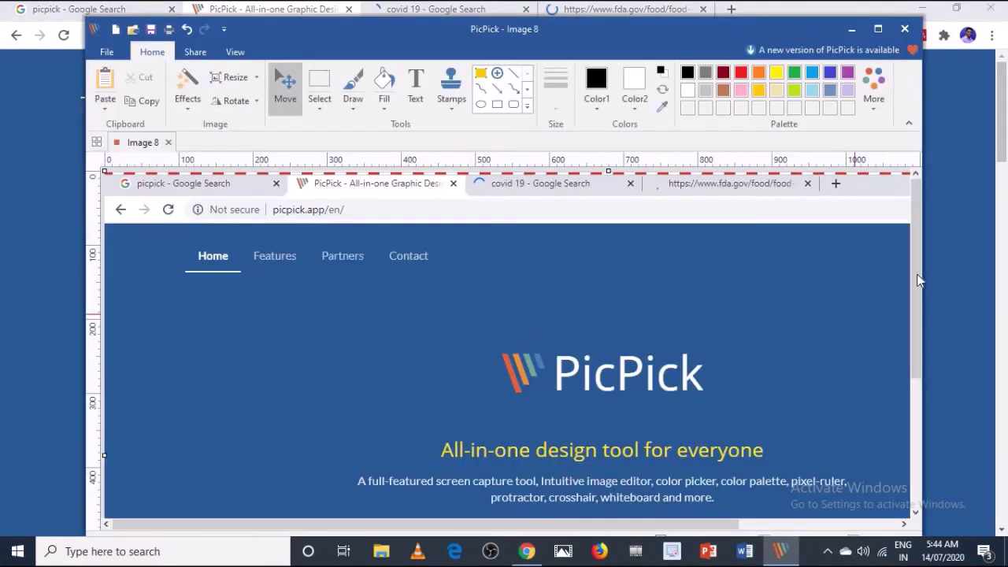
- Scroll the Image 8 canvas to bring the PicPick logo and site navigation into view
left_click_drag(916, 269, 930, 413)
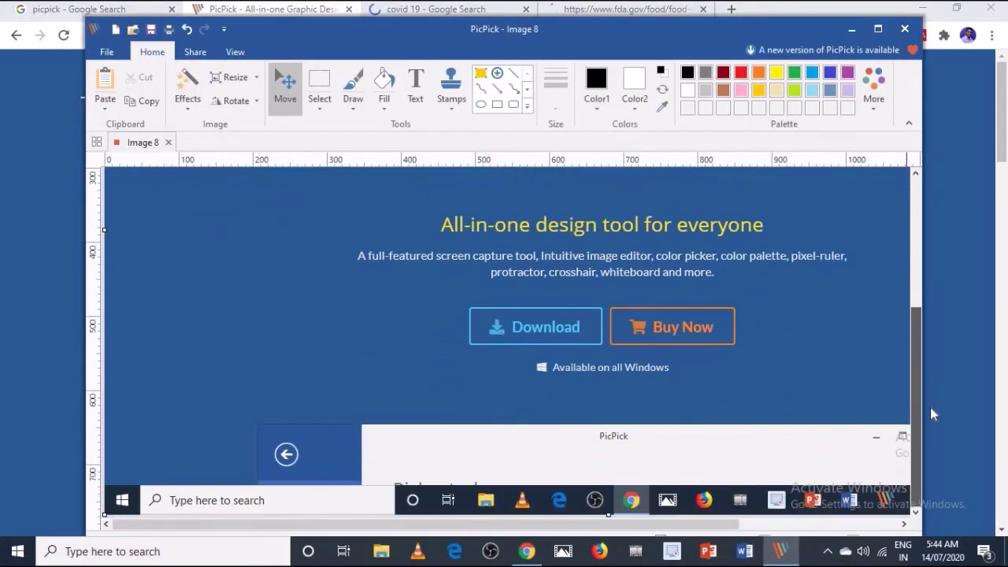
left_click_drag(634, 526, 735, 478)
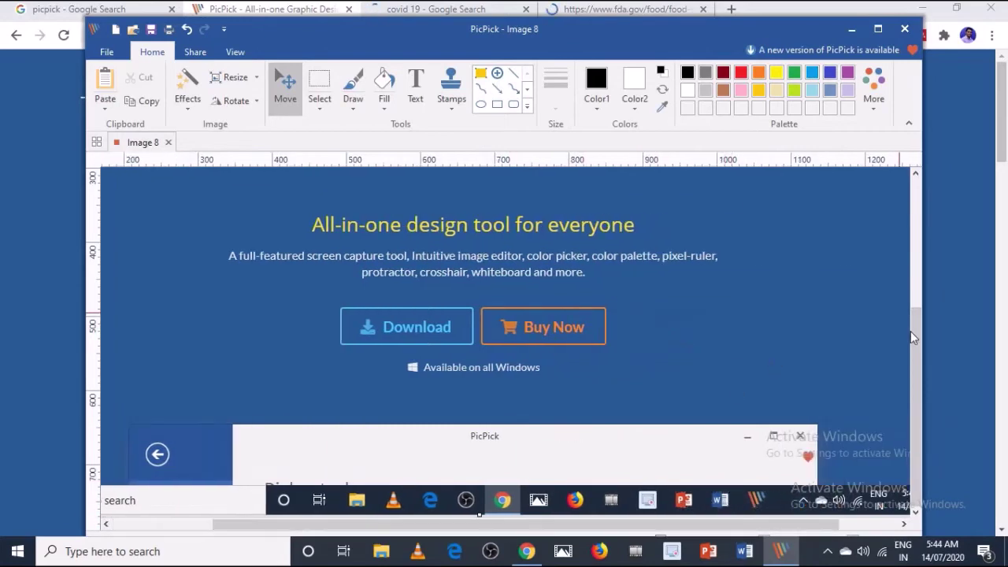
left_click_drag(910, 337, 917, 209)
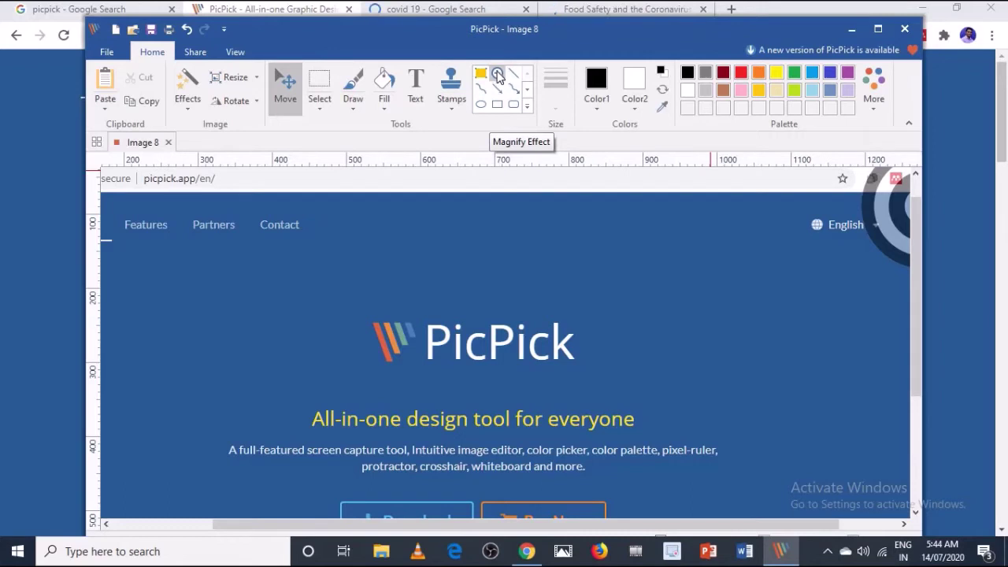
- Draw a Magnify Effect ellipse over the PicPick logo on the Image 8 capture
left_click(498, 75)
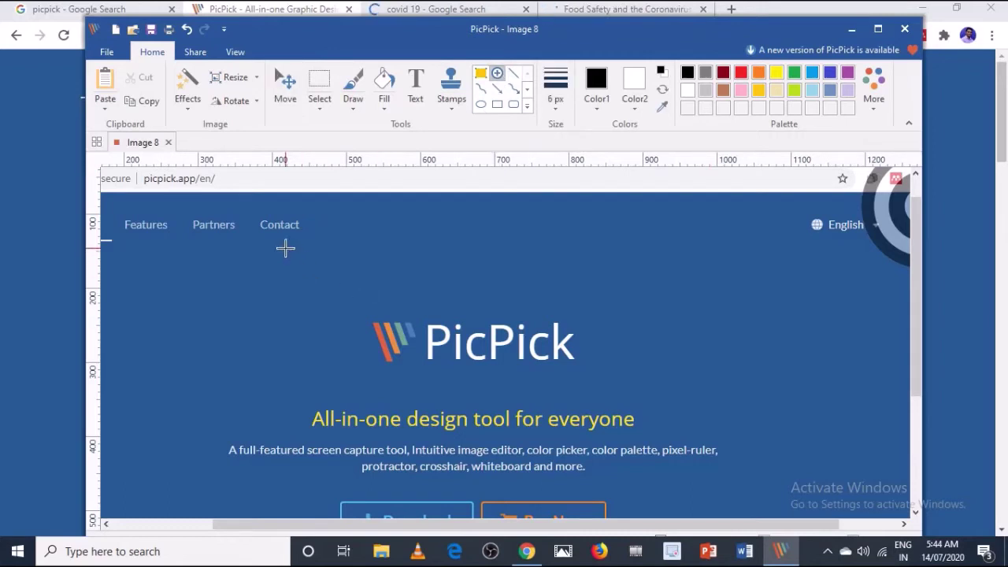
left_click_drag(285, 248, 508, 273)
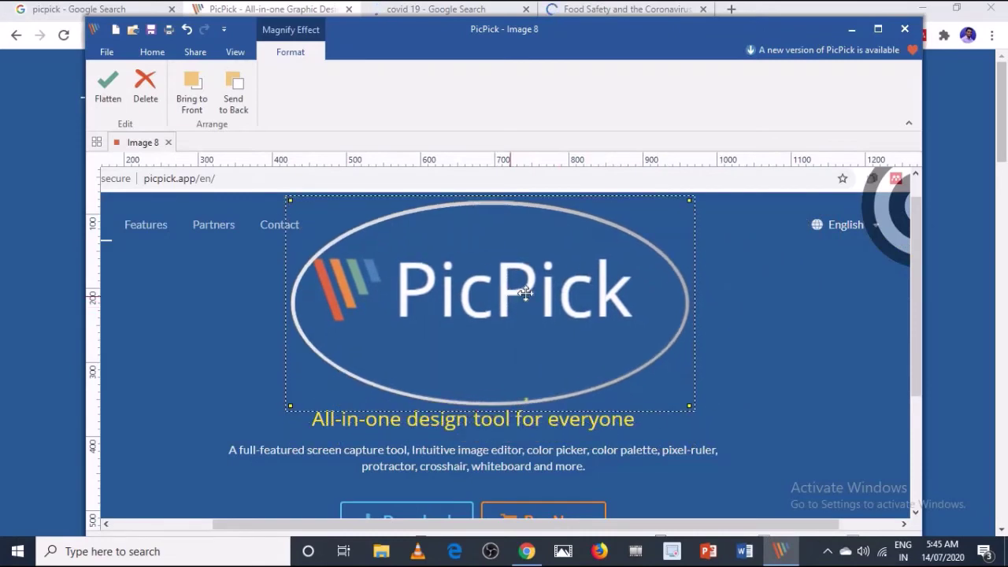
left_click_drag(921, 250, 911, 385)
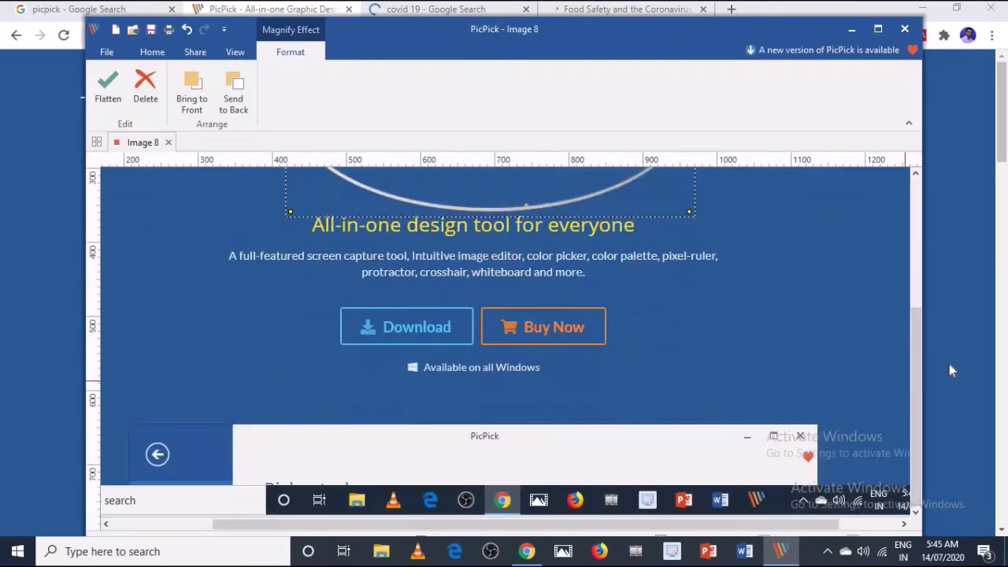
scroll(917, 258, "up", 2)
scroll(917, 259, "up", 3)
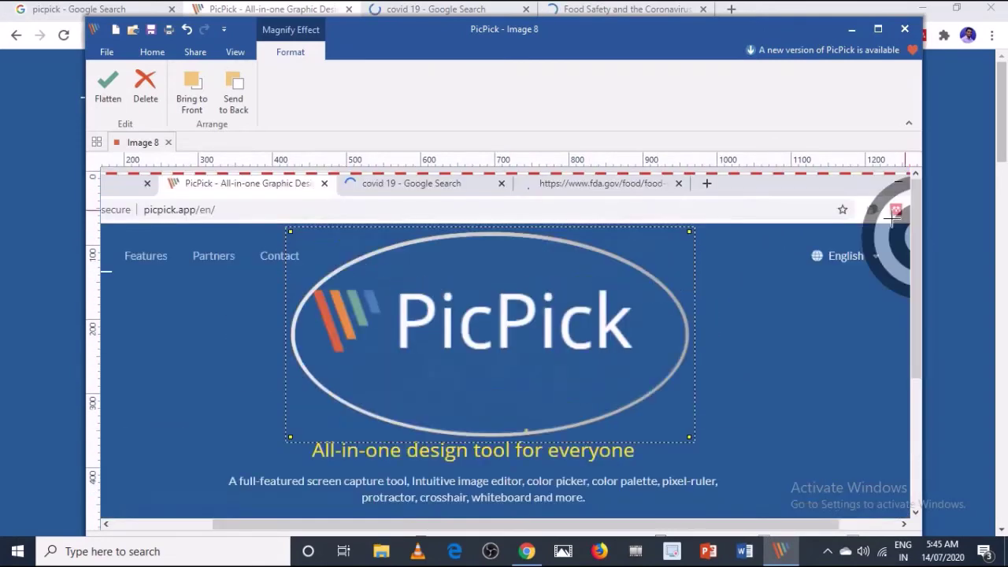
- Save the edited capture on the Desktop as the JPEG file gtrh.jpg
left_click(105, 53)
left_click(133, 198)
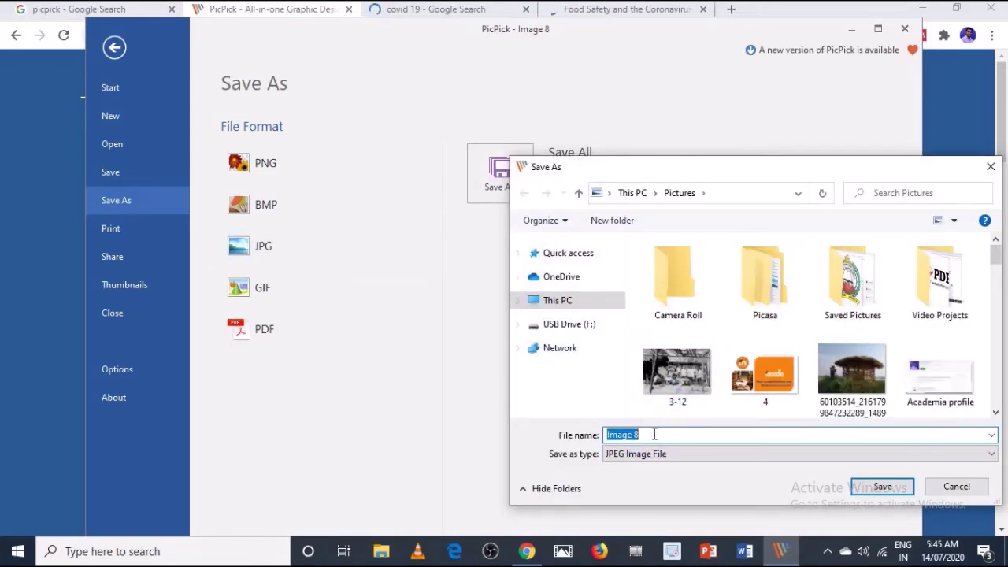
type("gtrh")
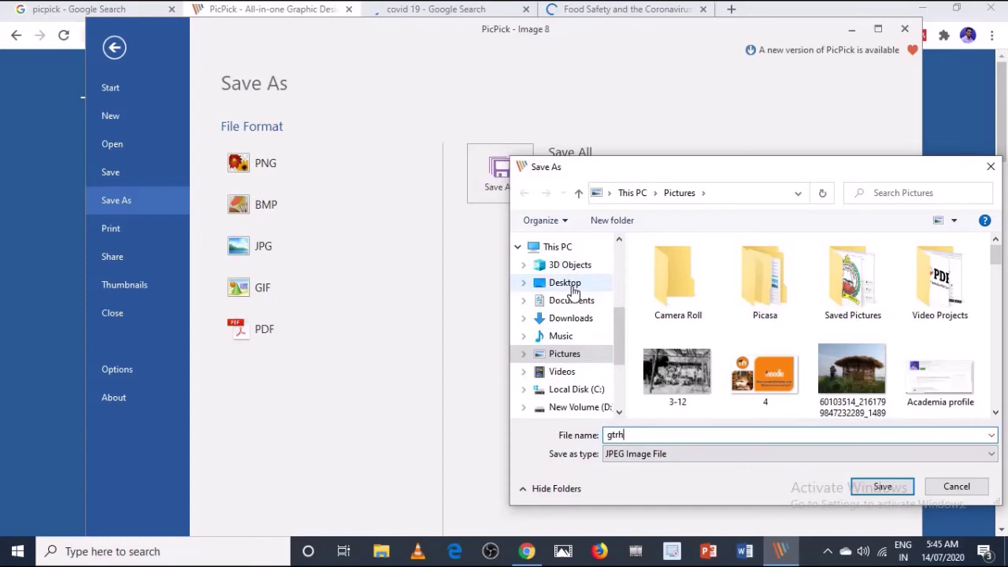
left_click(882, 488)
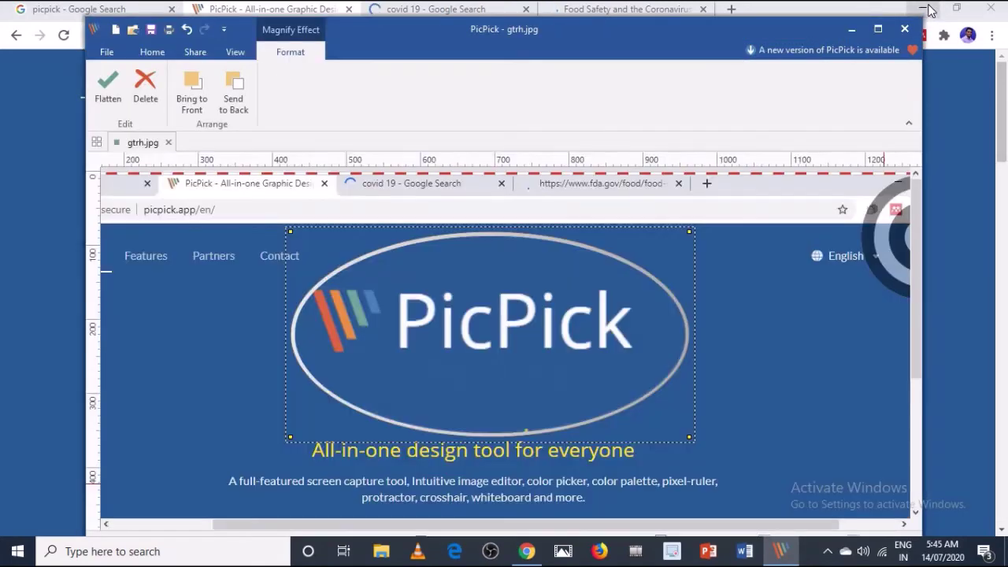
- Minimize Chrome and PicPick and open the saved gtrh image from the desktop
left_click(929, 10)
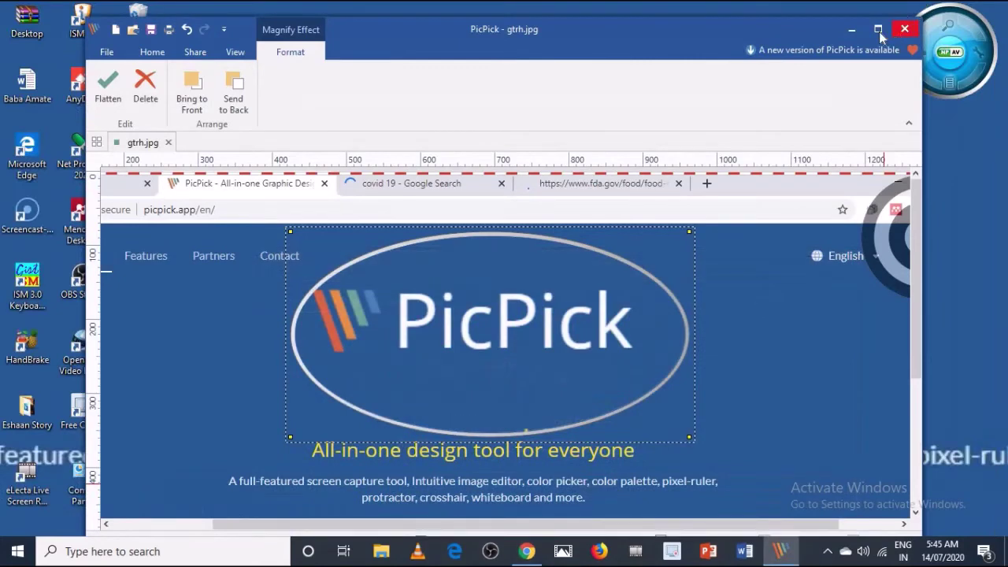
left_click(853, 31)
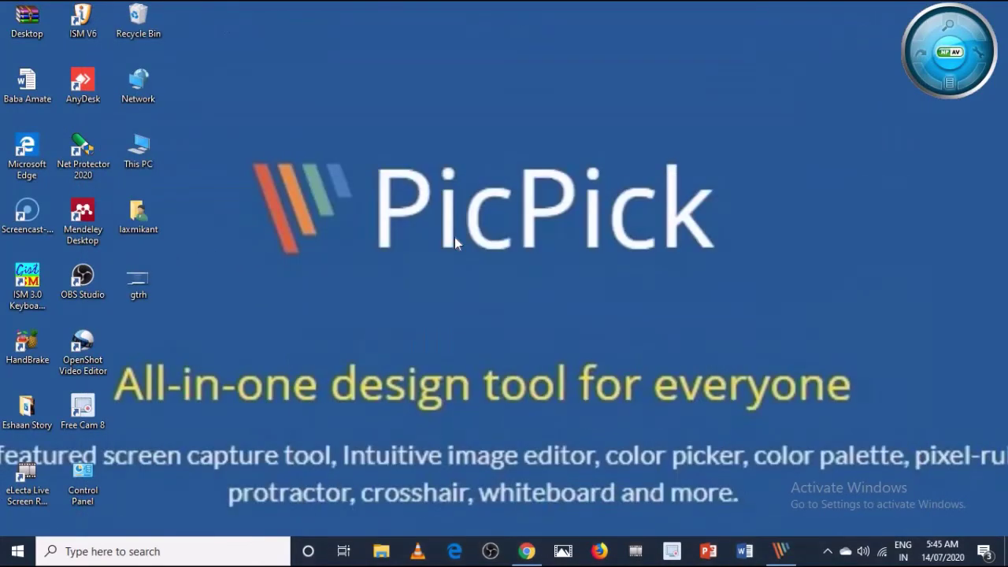
double_click(137, 286)
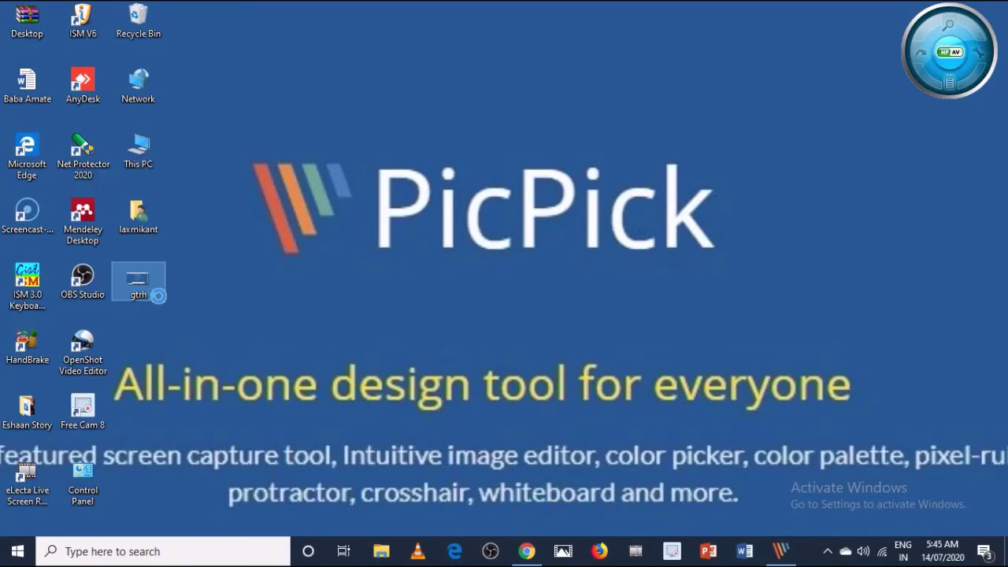
- View the gtrh file's properties, then close them without changes
right_click(115, 285)
left_click(173, 522)
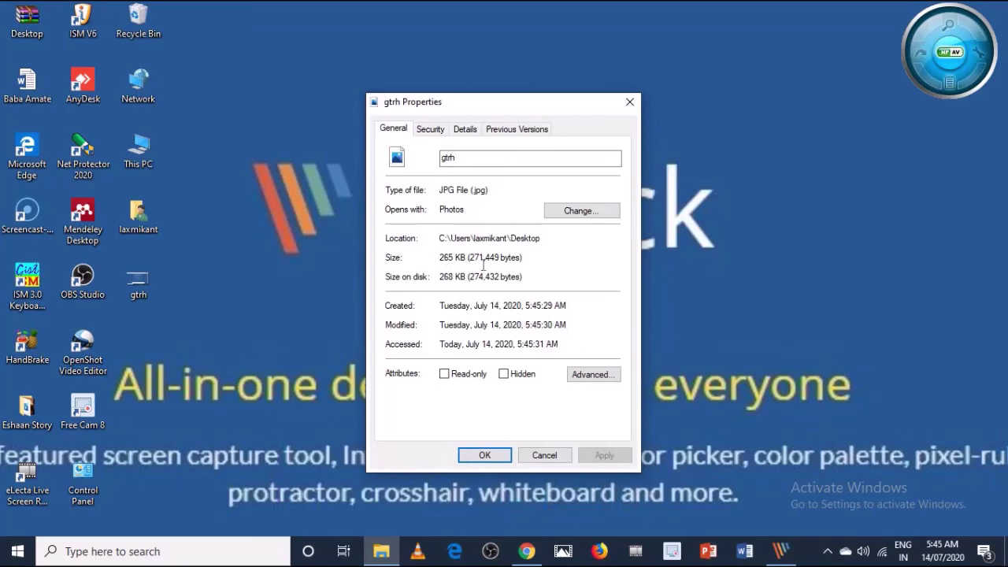
left_click(542, 461)
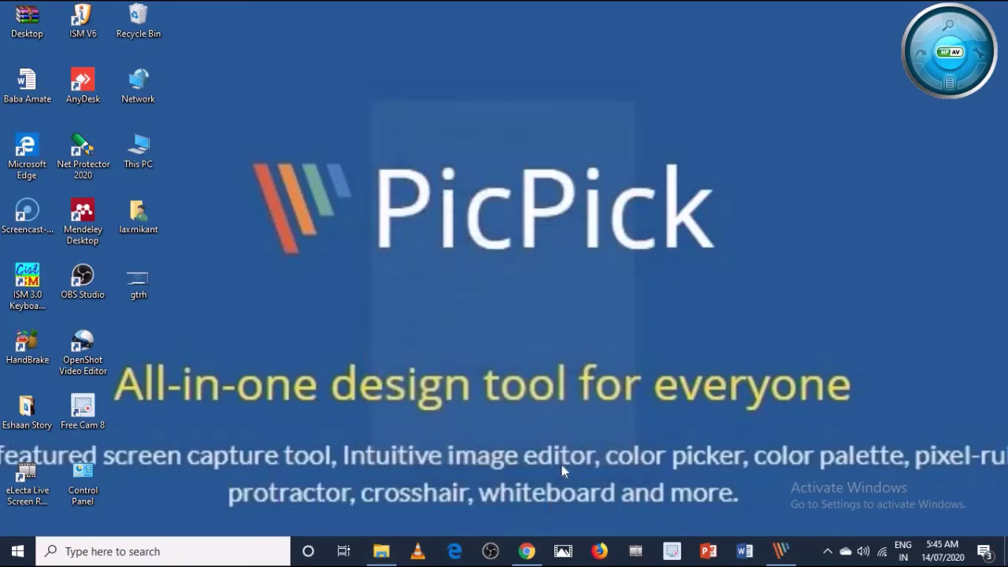
- Bring Chrome forward and scroll the picpick.app page to its screenshot gallery and Features section
left_click(526, 555)
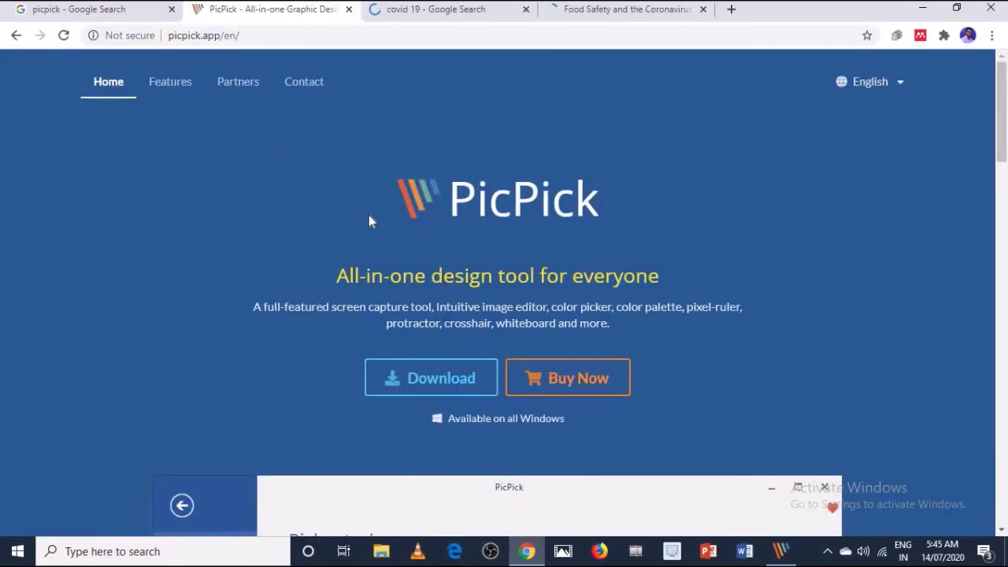
scroll(368, 222, "down", 3)
scroll(371, 225, "down", 4)
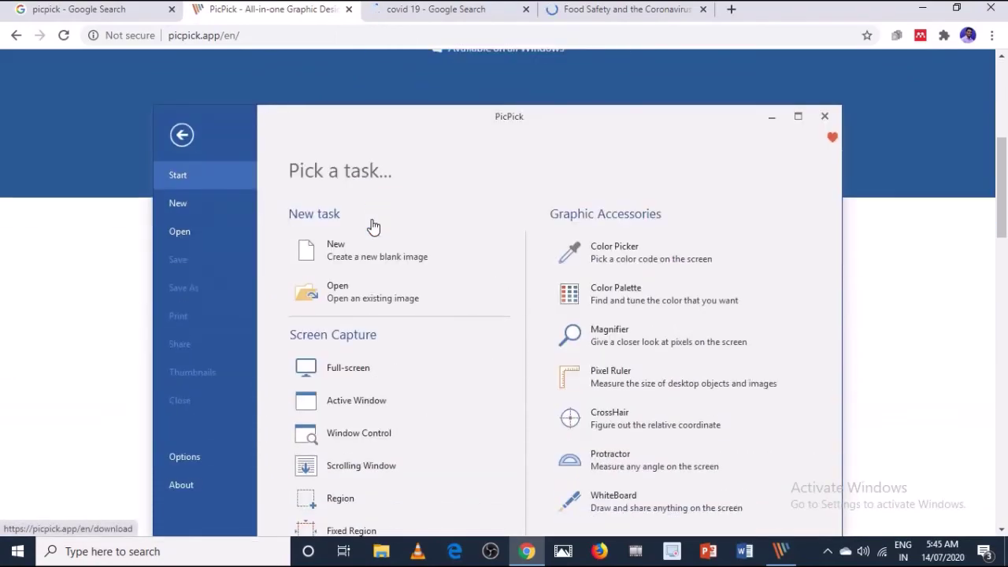
scroll(372, 226, "down", 3)
scroll(373, 227, "up", 8)
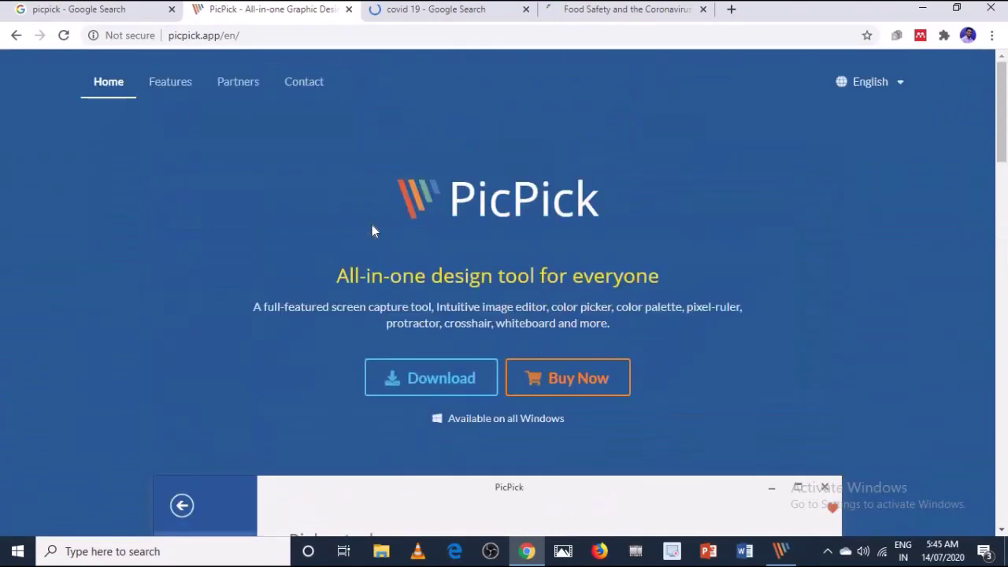
scroll(372, 225, "down", 5)
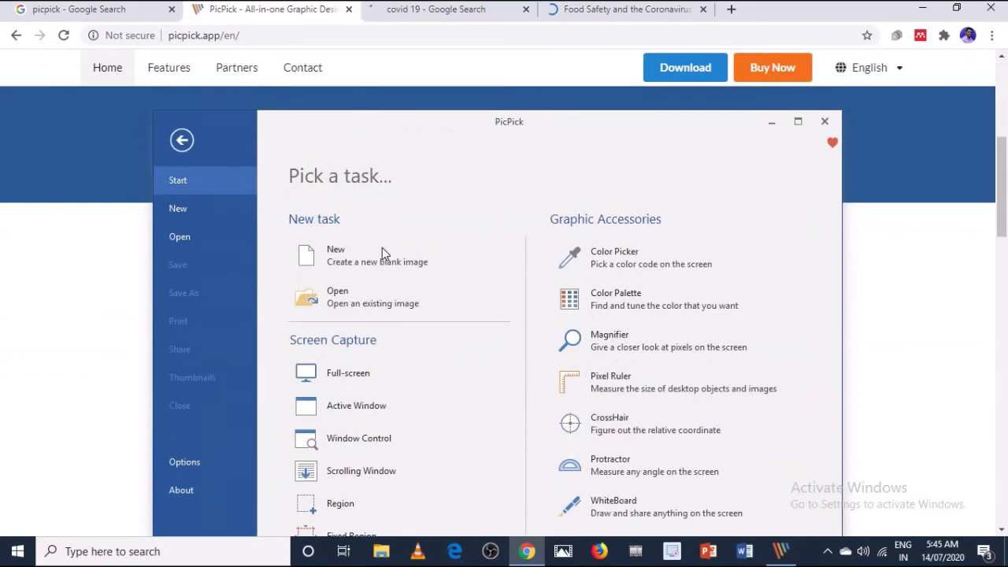
scroll(382, 247, "up", 5)
scroll(382, 248, "down", 8)
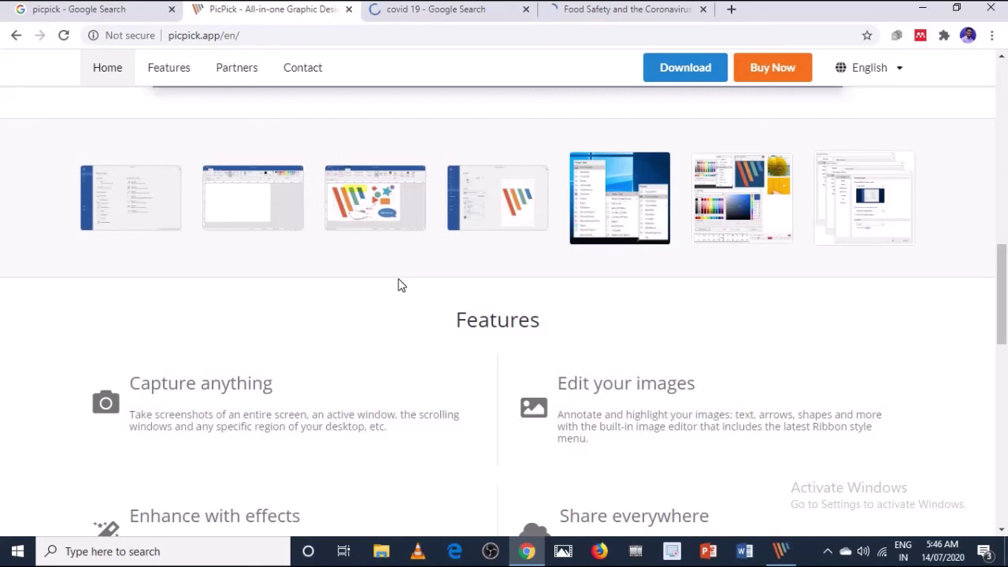
- Start a scrolling window capture, cancel it, and return to the gtrh.jpg editor in PicPick
key("ctrl+alt+Print")
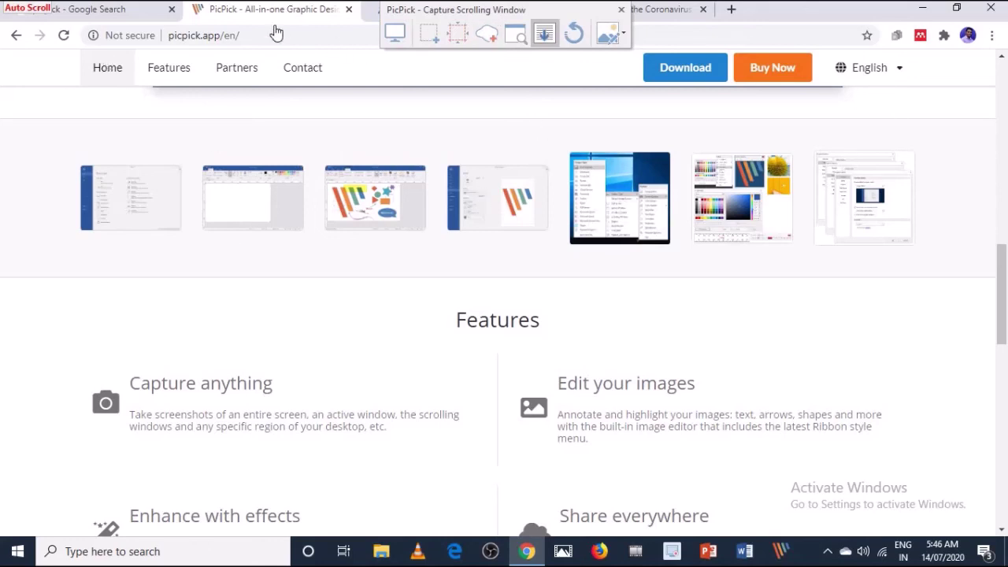
left_click(619, 10)
left_click(118, 11)
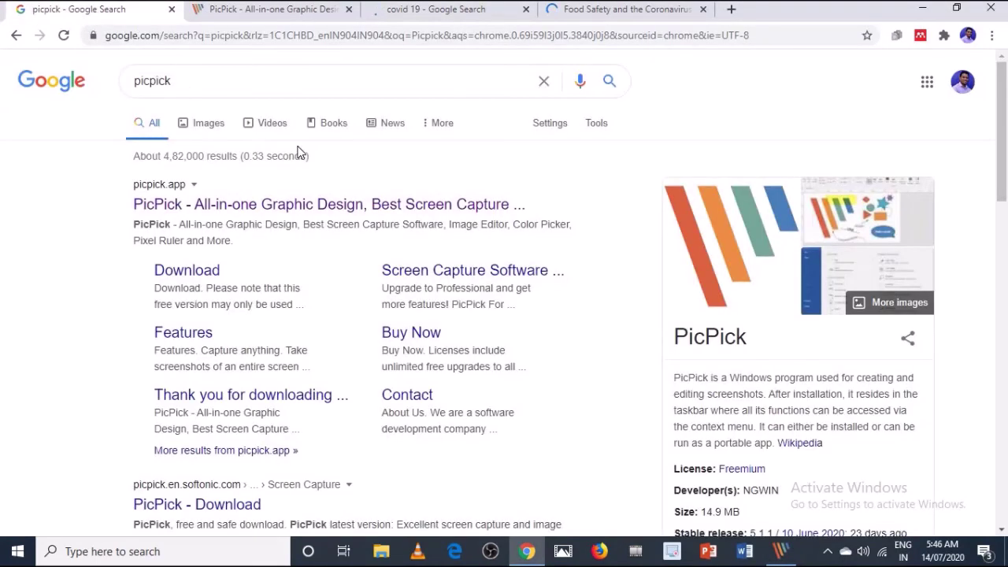
key("alt+Tab")
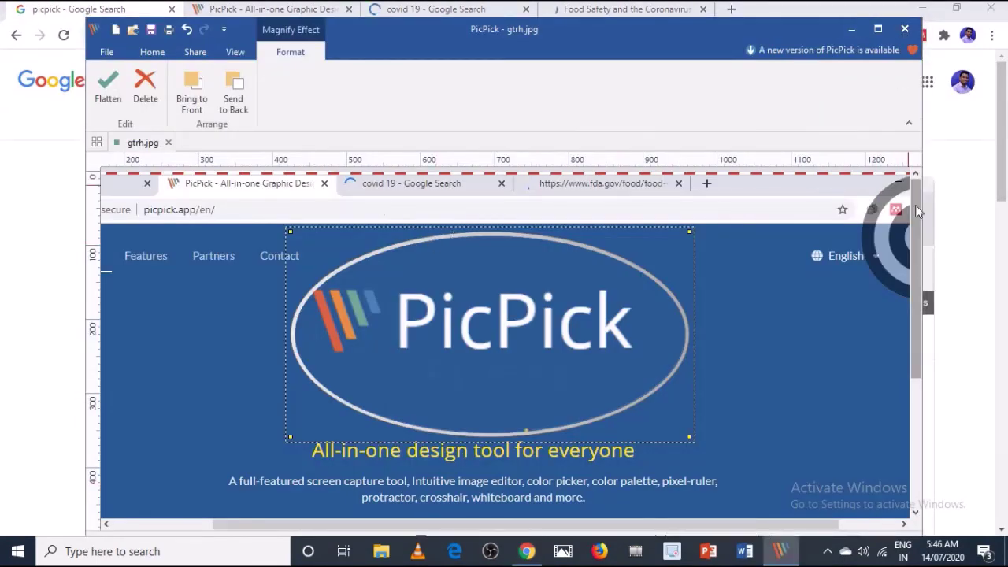
left_click_drag(916, 211, 922, 348)
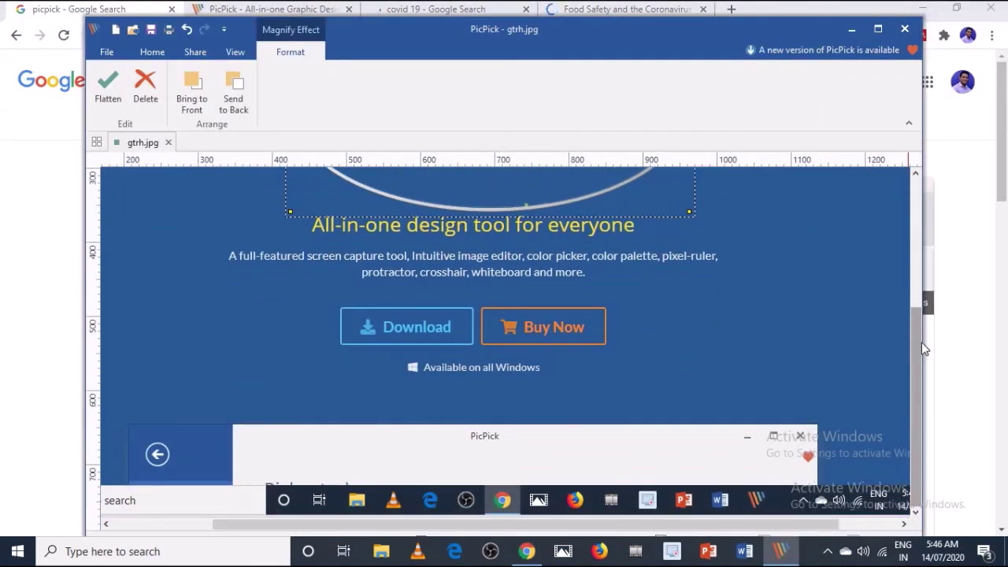